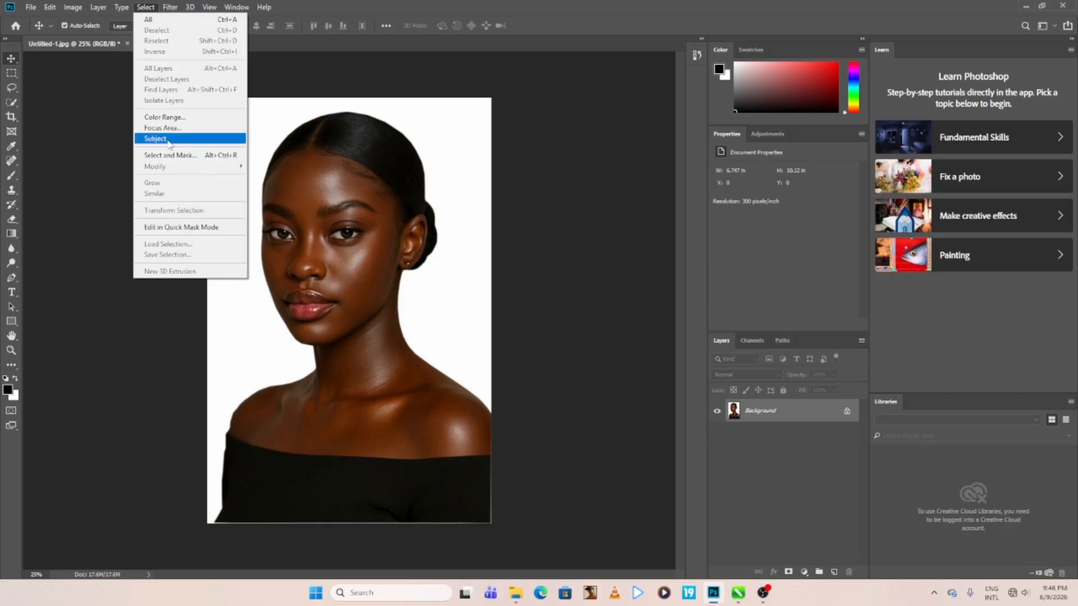
Mask out the white background around the portrait's subject and export the cutout as transparent PNG-24 Untitled-1 in Downloads
click(155, 138)
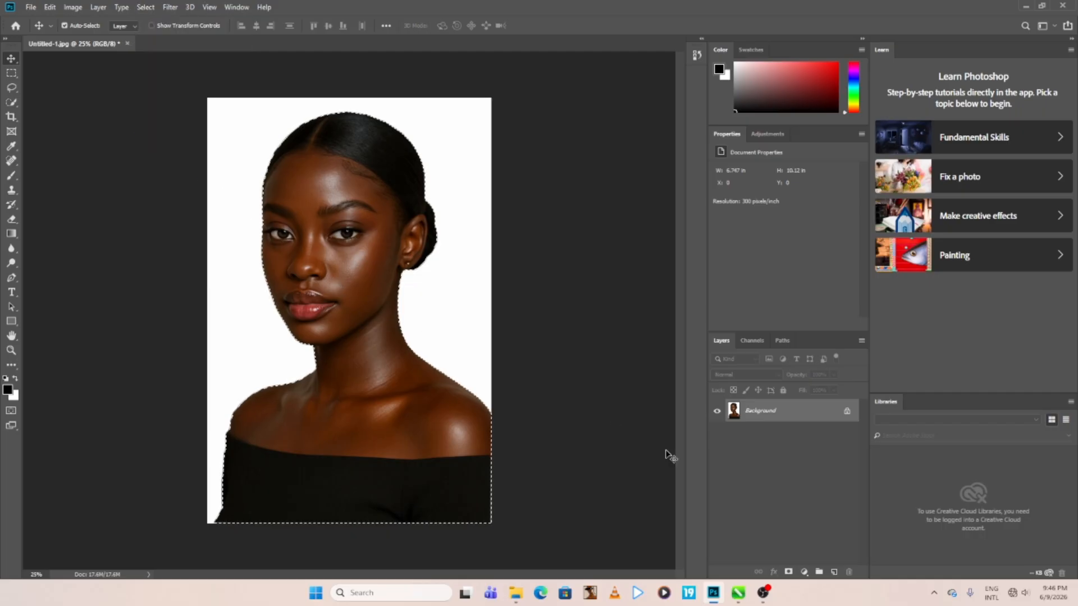
click(788, 571)
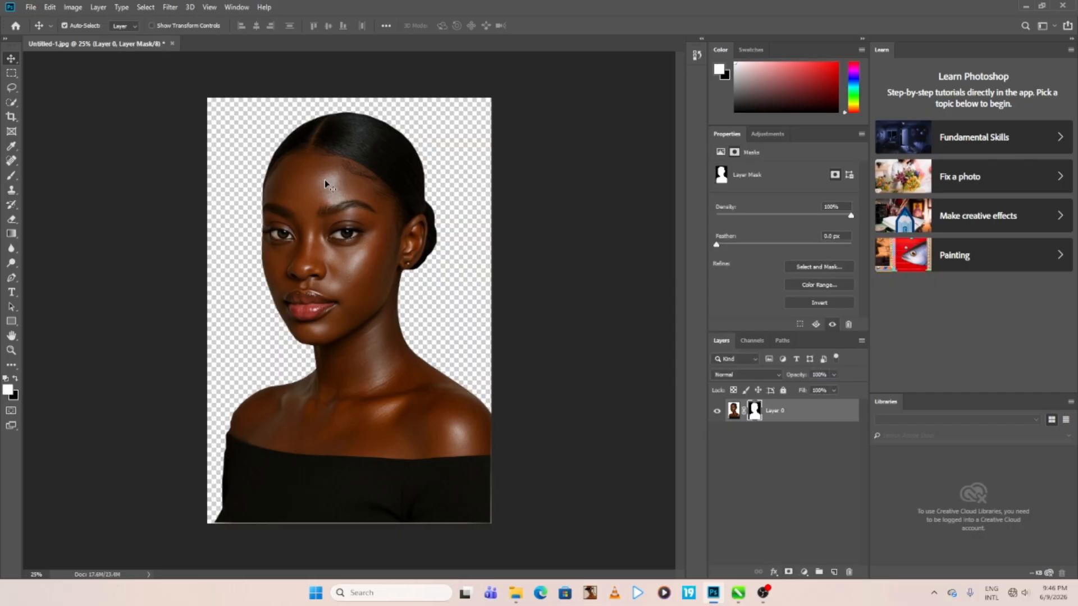
click(31, 7)
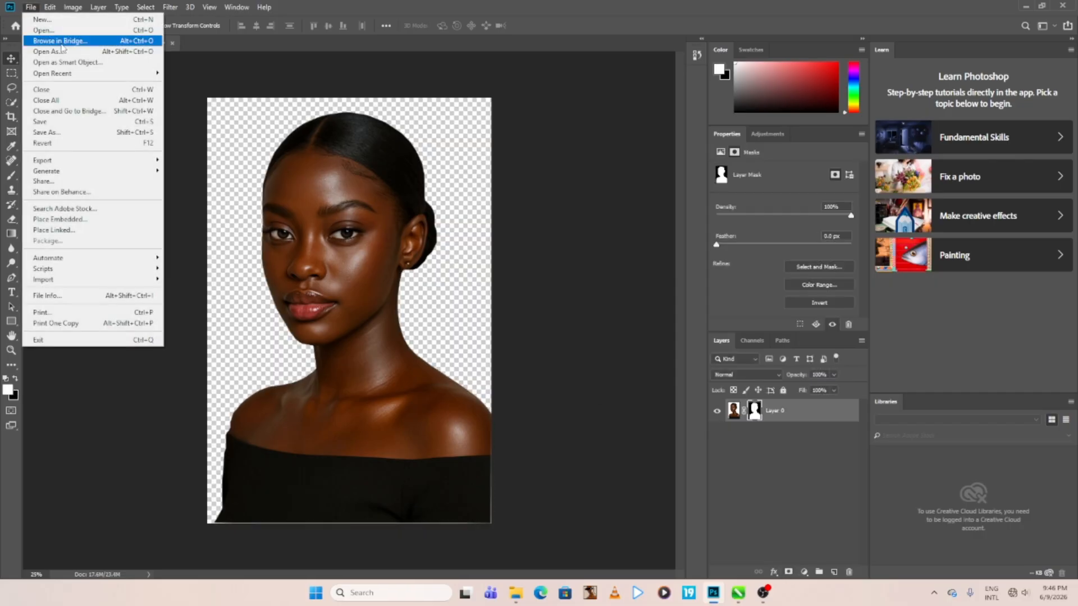
mouse_move(80, 161)
click(208, 205)
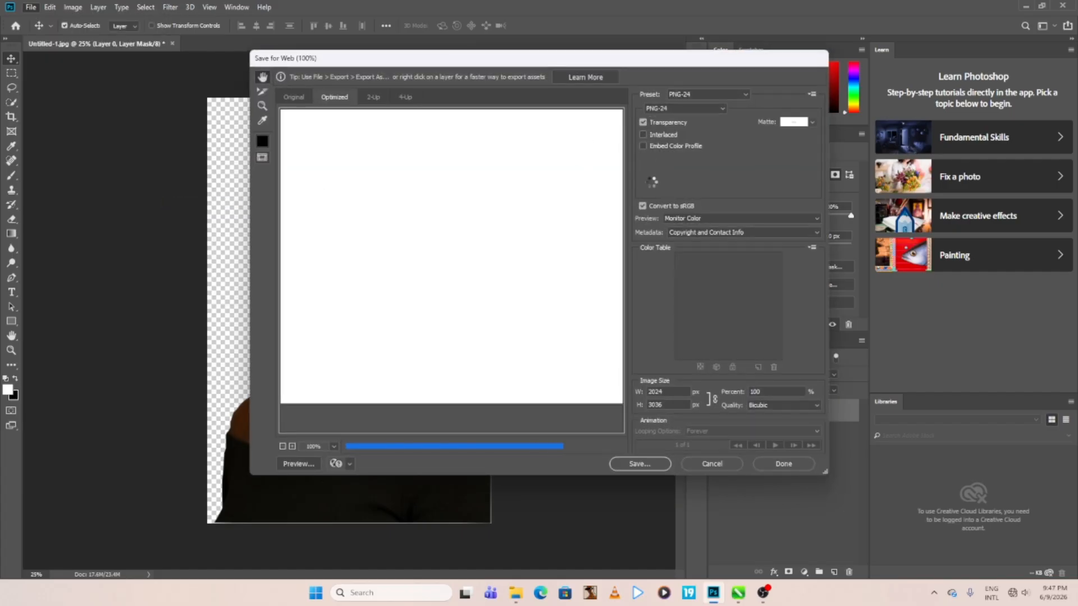
click(640, 463)
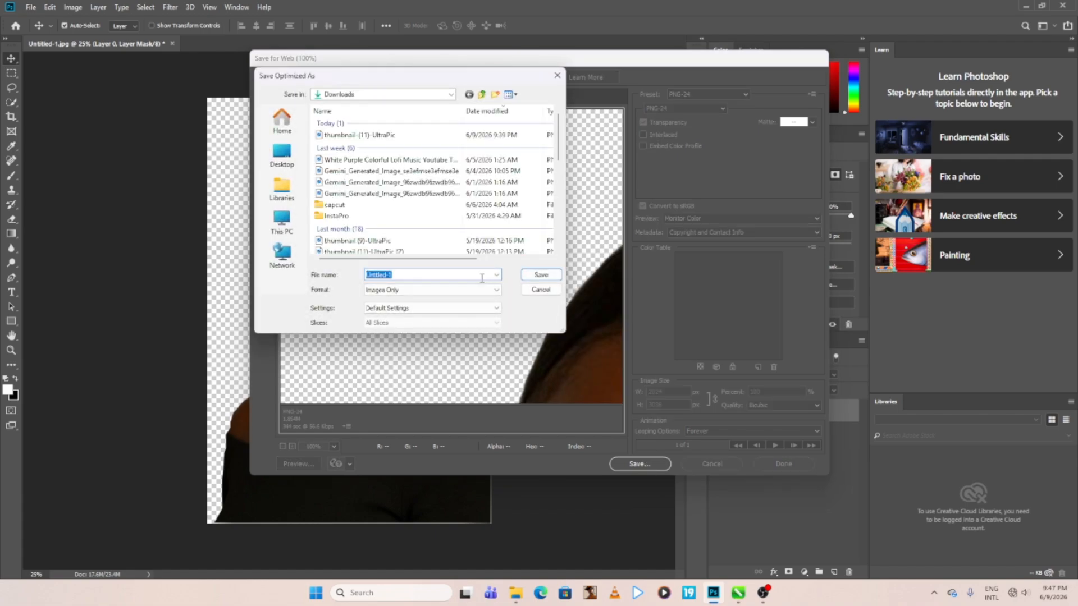
click(543, 275)
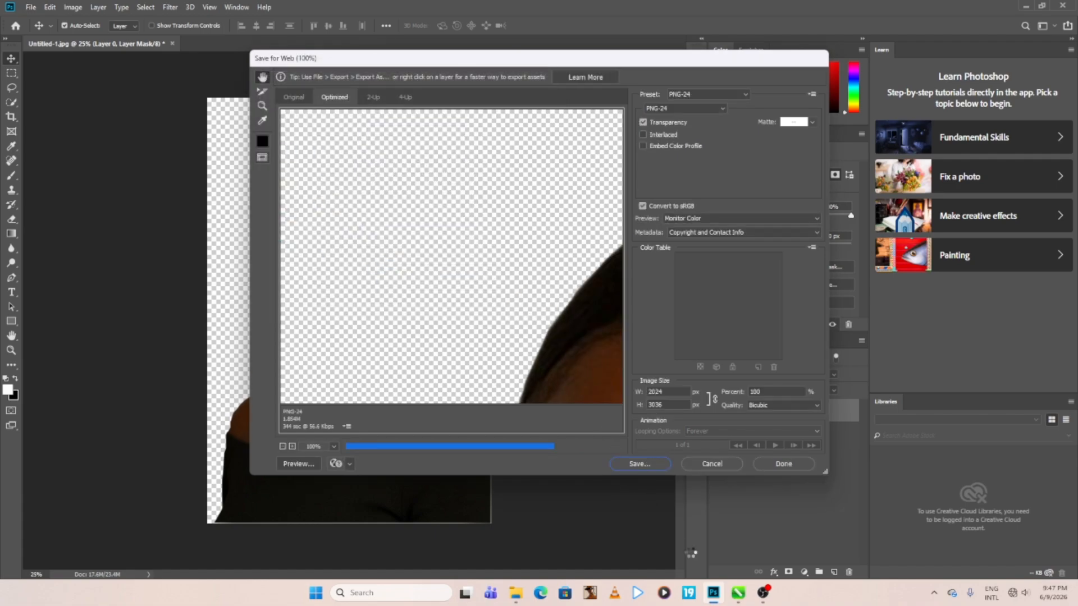
Switch to CorelDRAW and draw a rectangle covering the blank Page 2, about 297 mm wide by 210 mm high
mouse_move(738, 594)
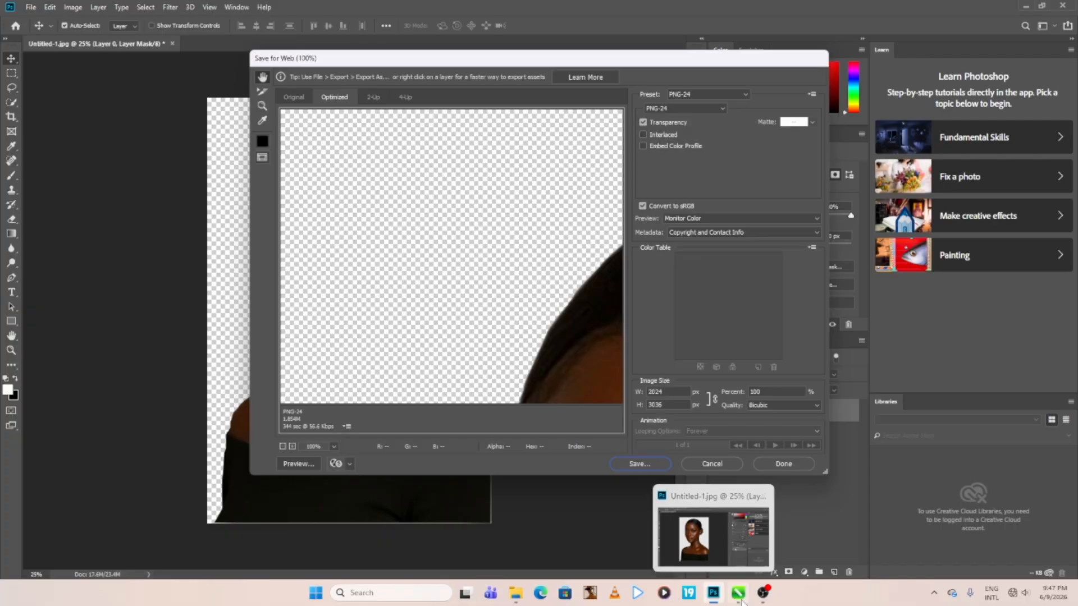
click(738, 593)
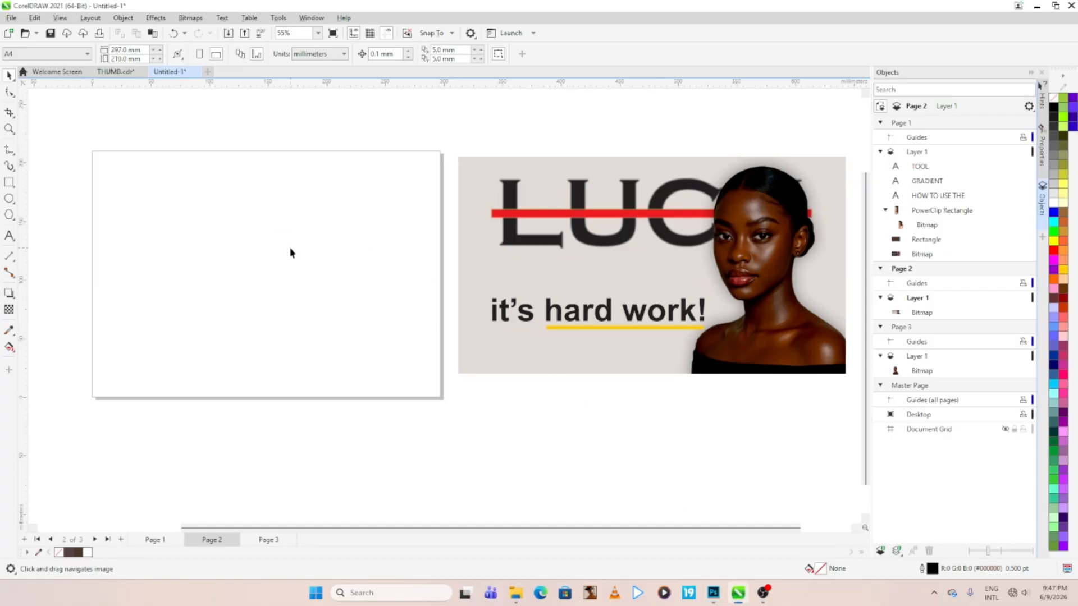
click(488, 219)
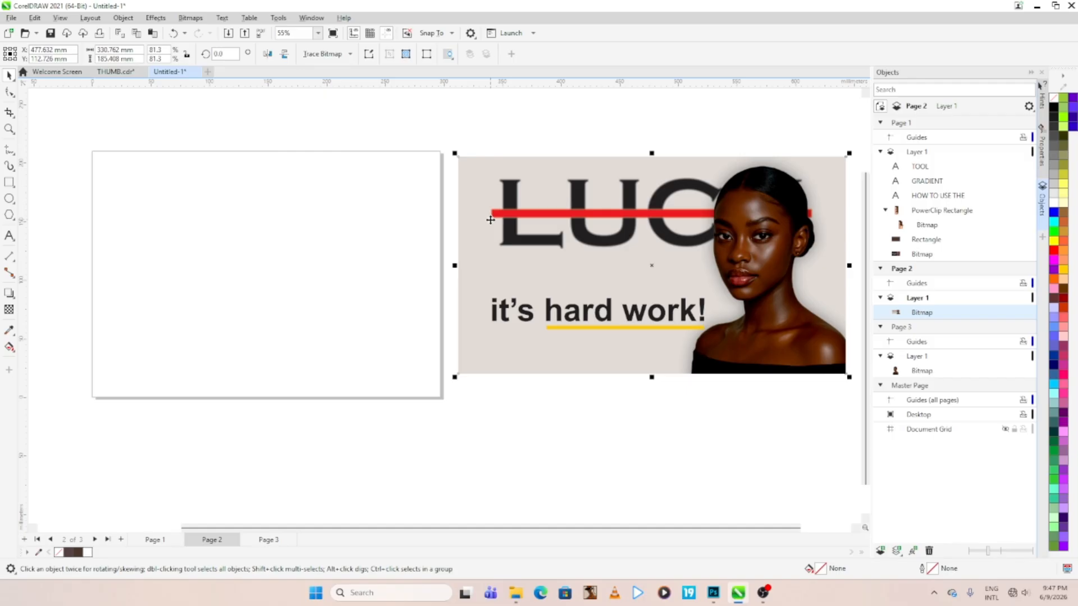
click(9, 182)
drag(91, 153, 442, 399)
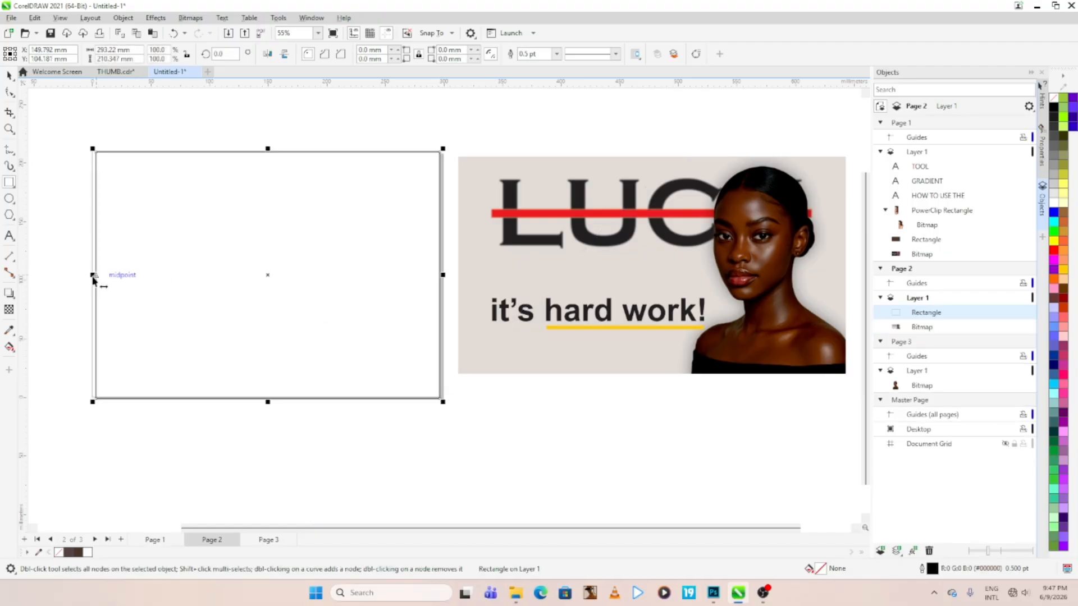
scroll(90, 278, up, 3)
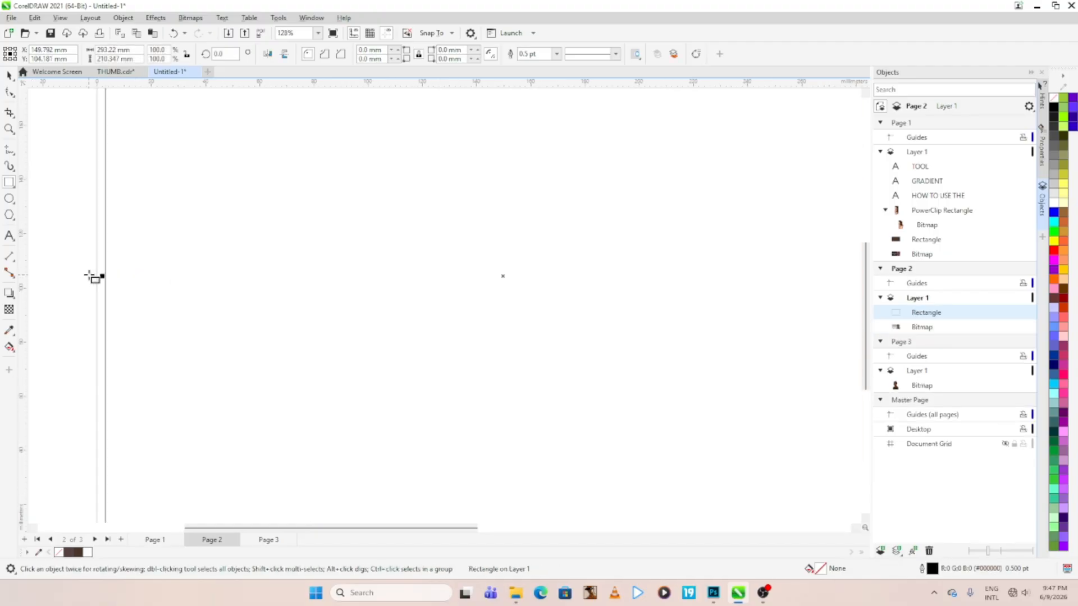
drag(102, 283, 92, 282)
scroll(197, 260, down, 4)
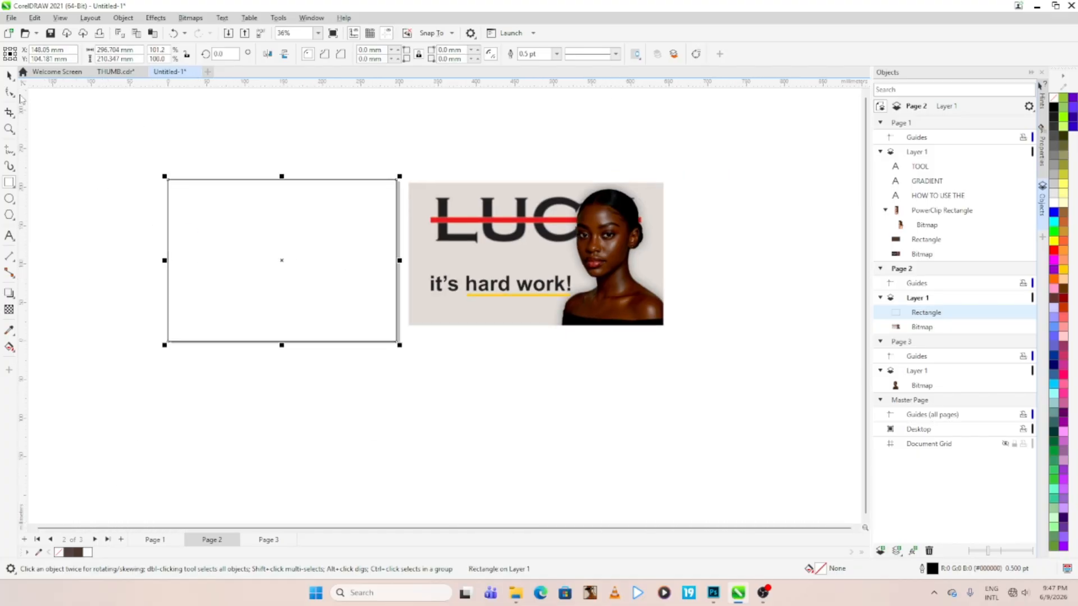
click(570, 437)
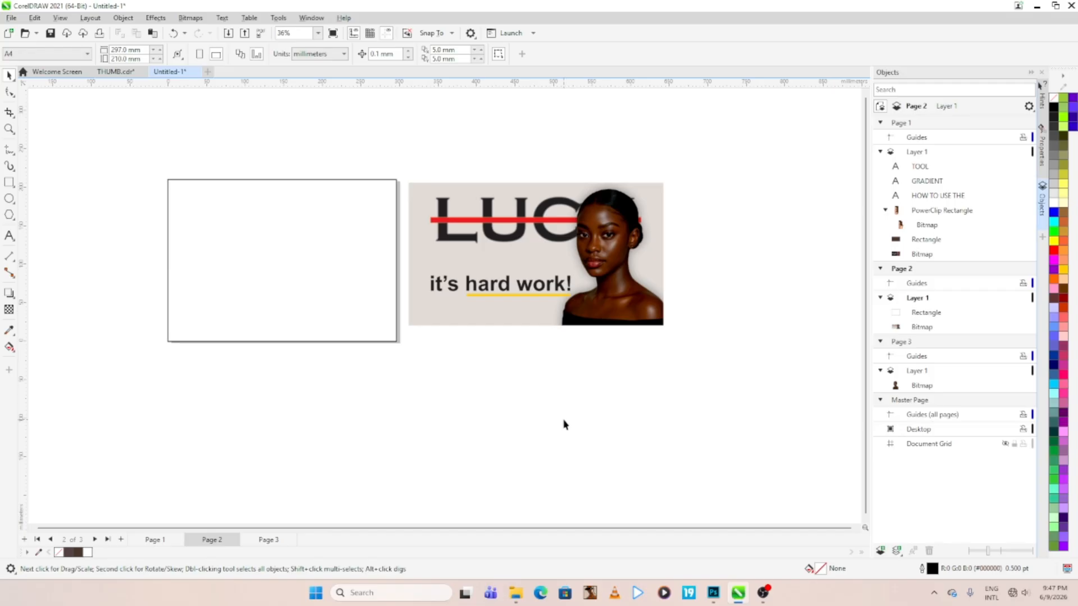
Import the cutout portrait Untitled-1 PNG from the Downloads folder onto Page 2
click(515, 593)
click(403, 309)
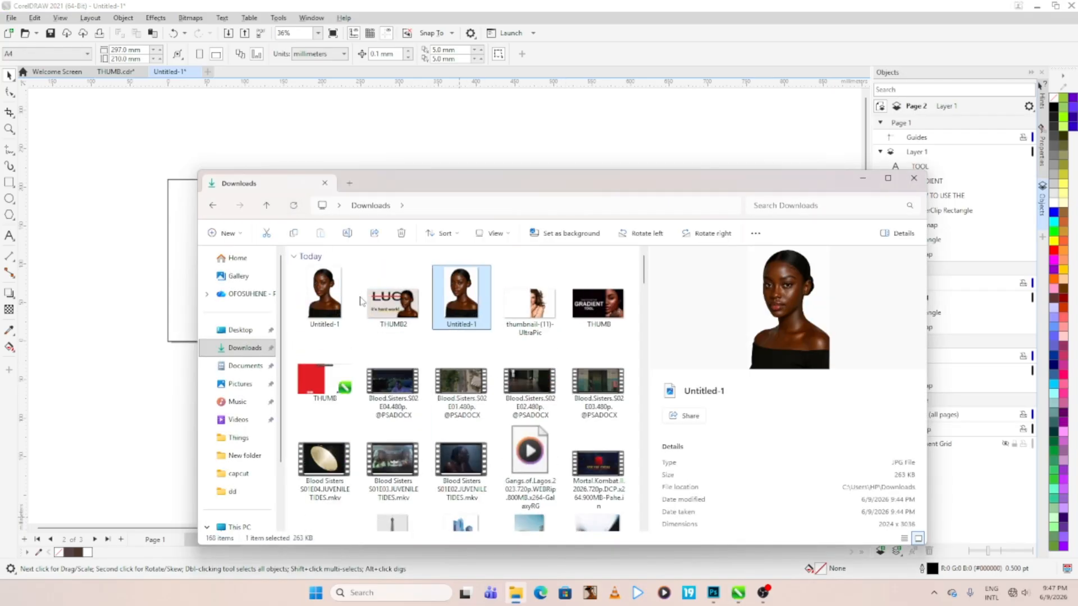
click(330, 303)
drag(330, 303, 144, 213)
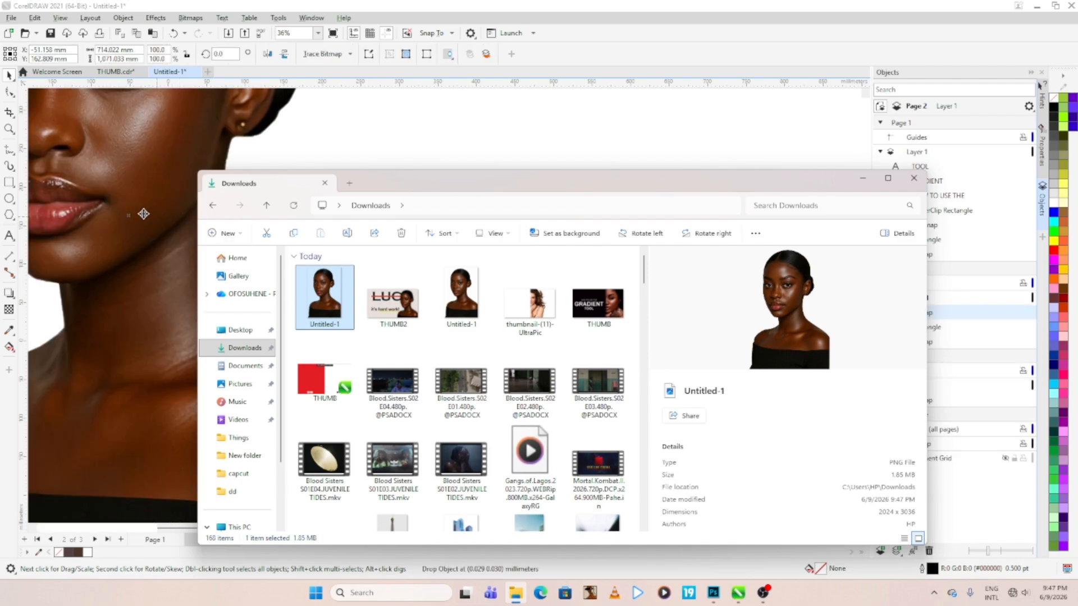
scroll(270, 223, down, 4)
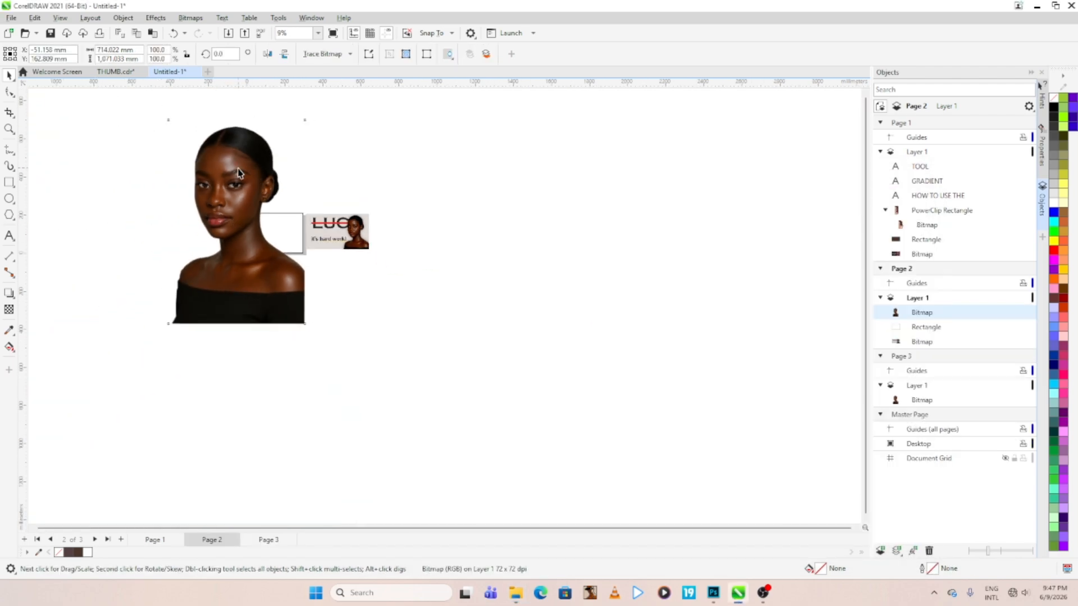
Scale the portrait down to about 143 by 214 mm and place it at the right end of the page rectangle
drag(165, 118, 296, 243)
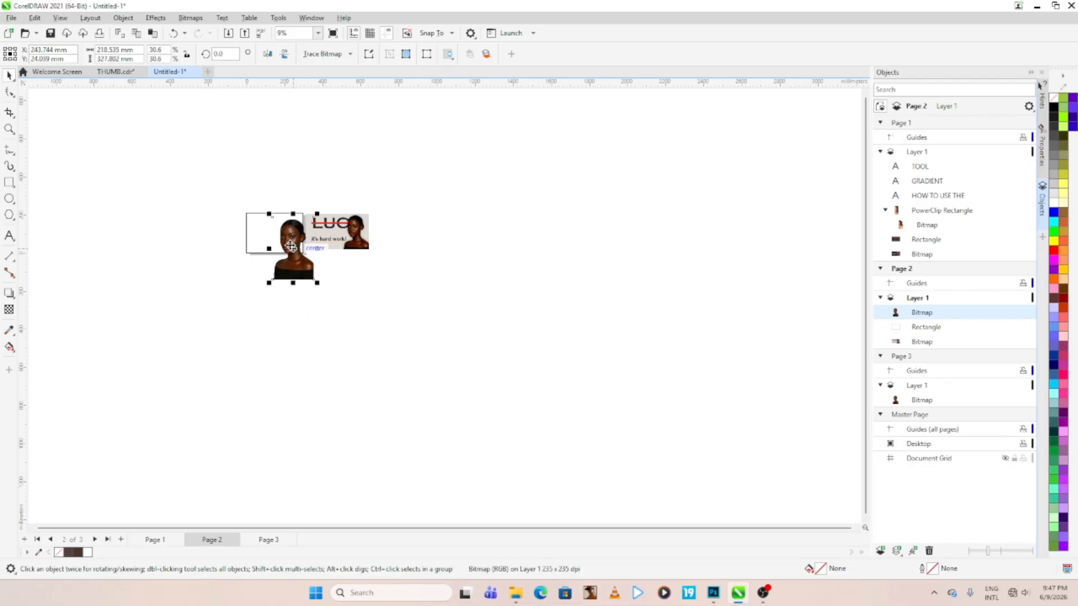
scroll(297, 233, up, 4)
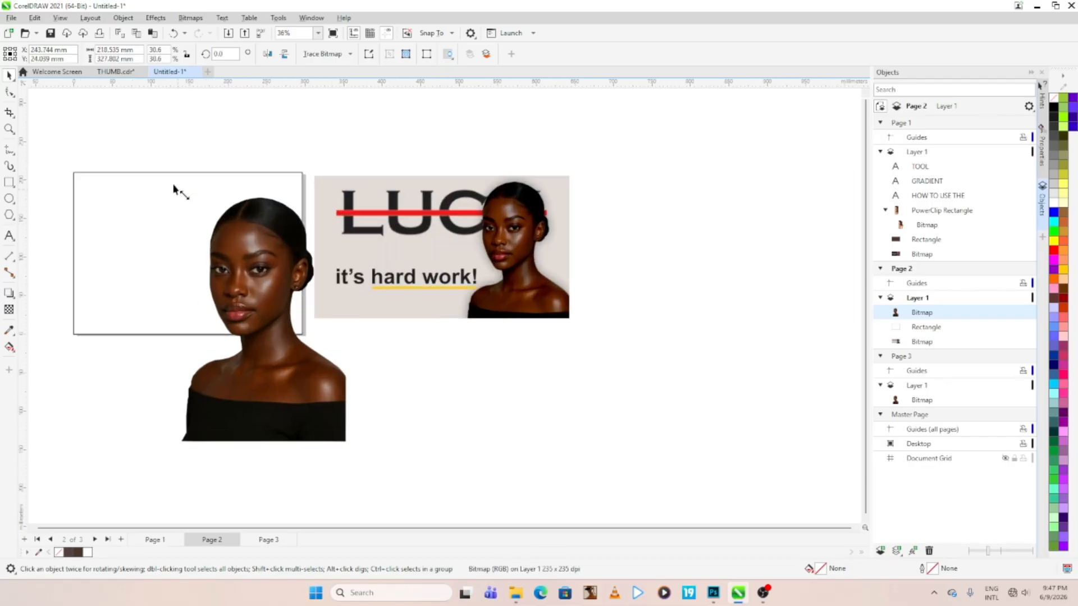
drag(174, 186, 282, 281)
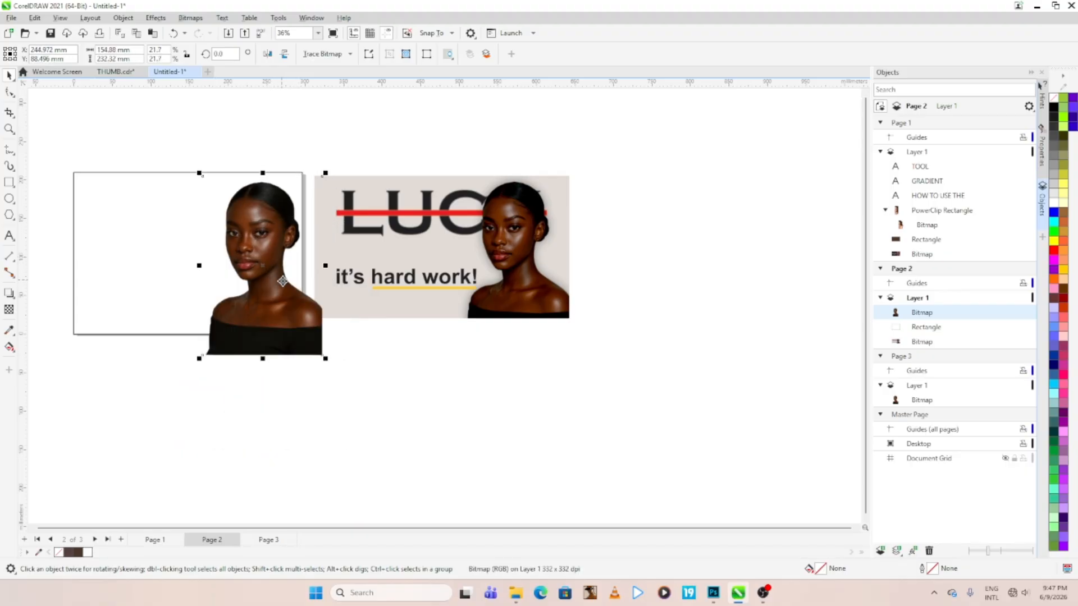
drag(201, 174, 208, 186)
drag(261, 256, 255, 240)
scroll(318, 298, down, 1)
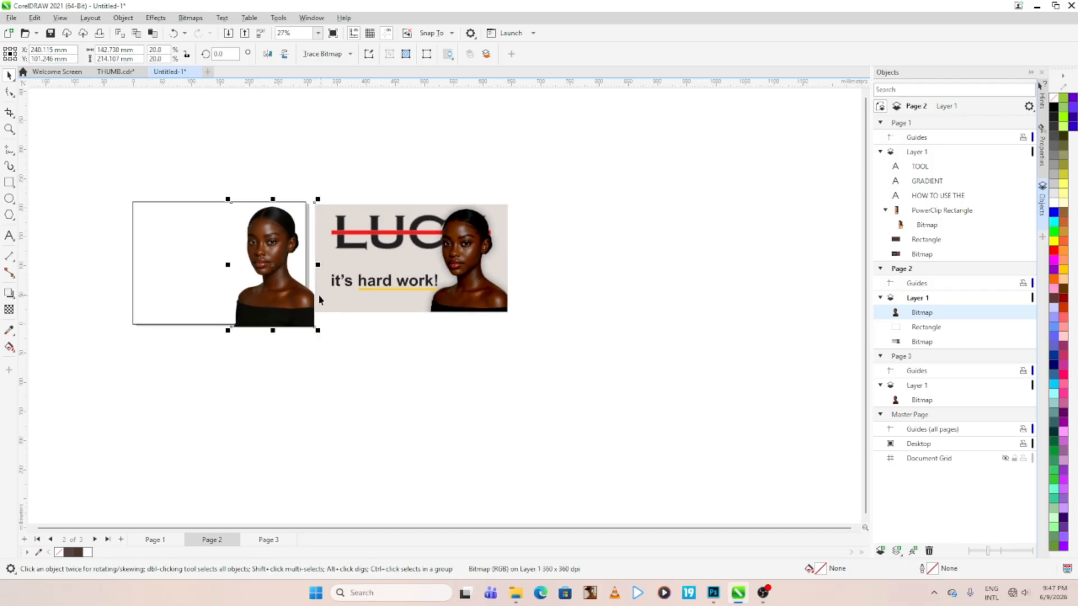
click(406, 380)
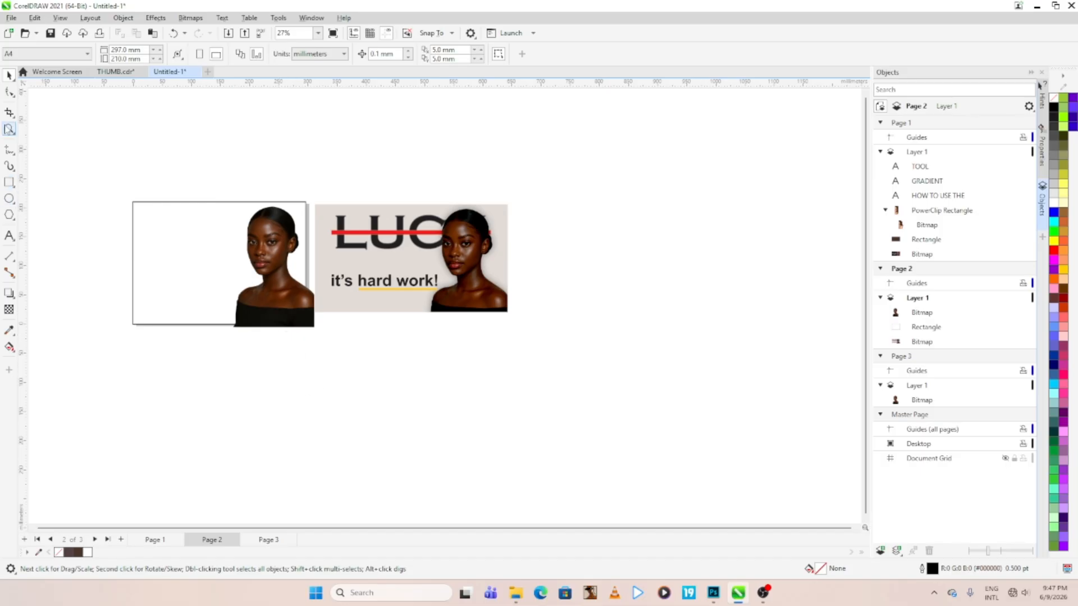
Add the text LUCK enlarged to about 284 pt, overlapping the page rectangle's upper left edge
click(10, 236)
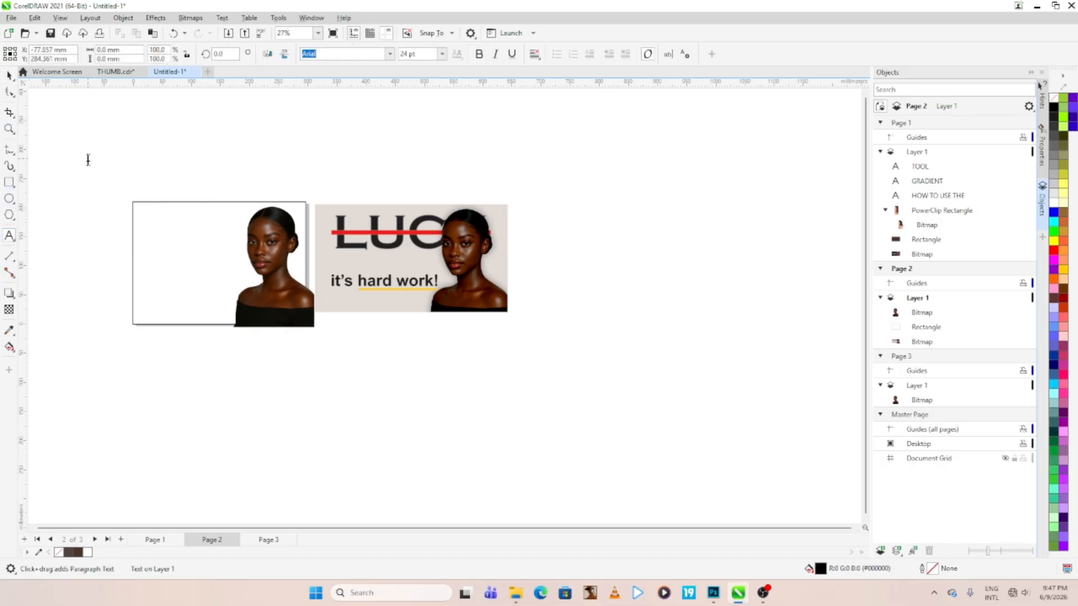
text(L)
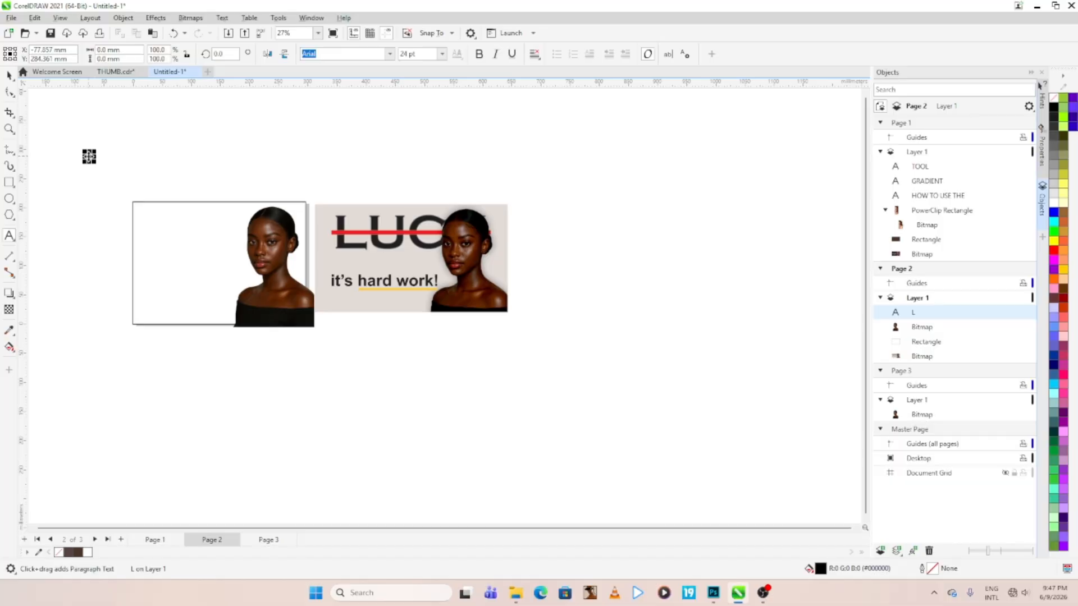
key(ctrl+space)
scroll(93, 157, up, 2)
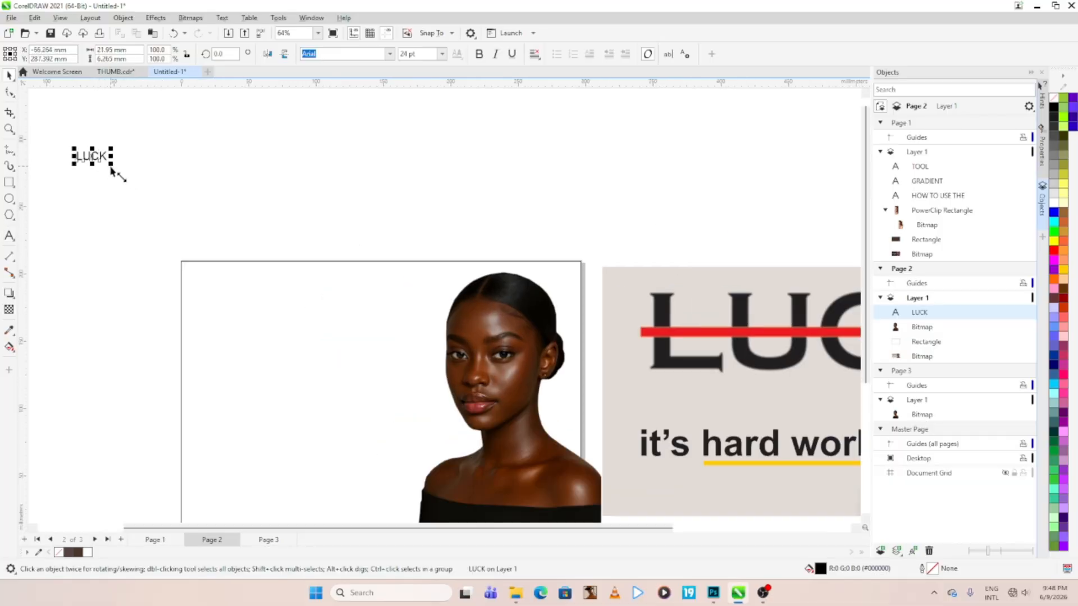
drag(111, 164, 436, 255)
scroll(311, 226, down, 3)
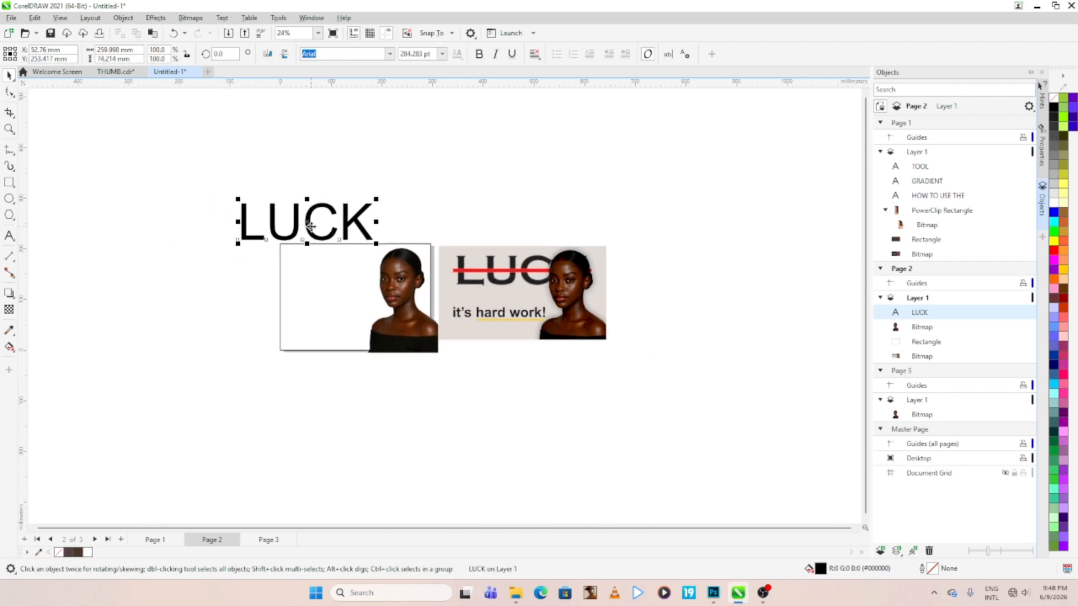
drag(311, 226, 313, 240)
Set the font of the LUCK text to Berlin Sans FB Demi
click(389, 53)
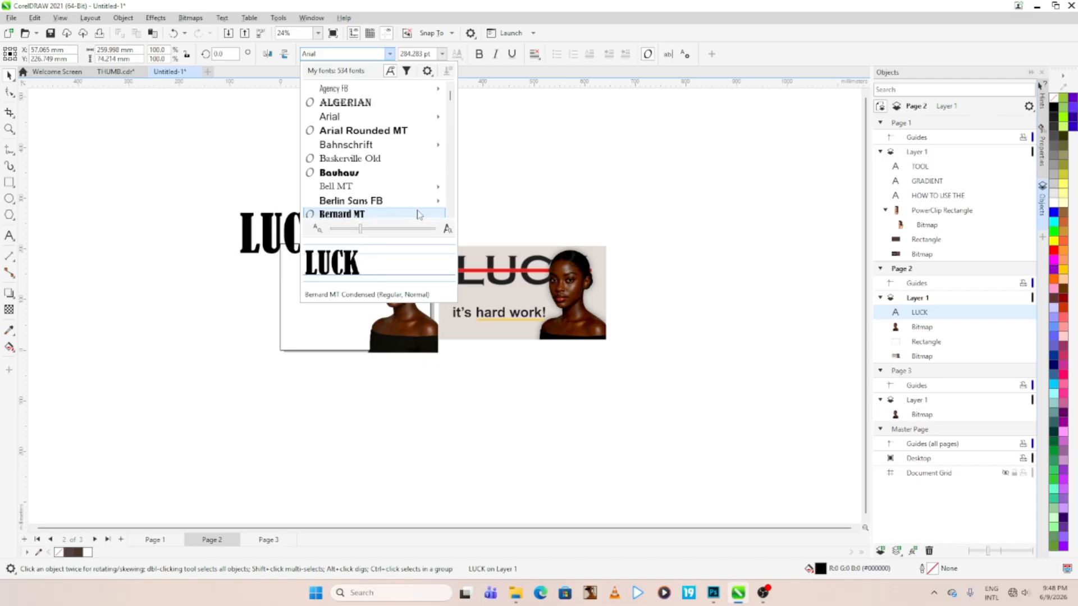
mouse_move(381, 202)
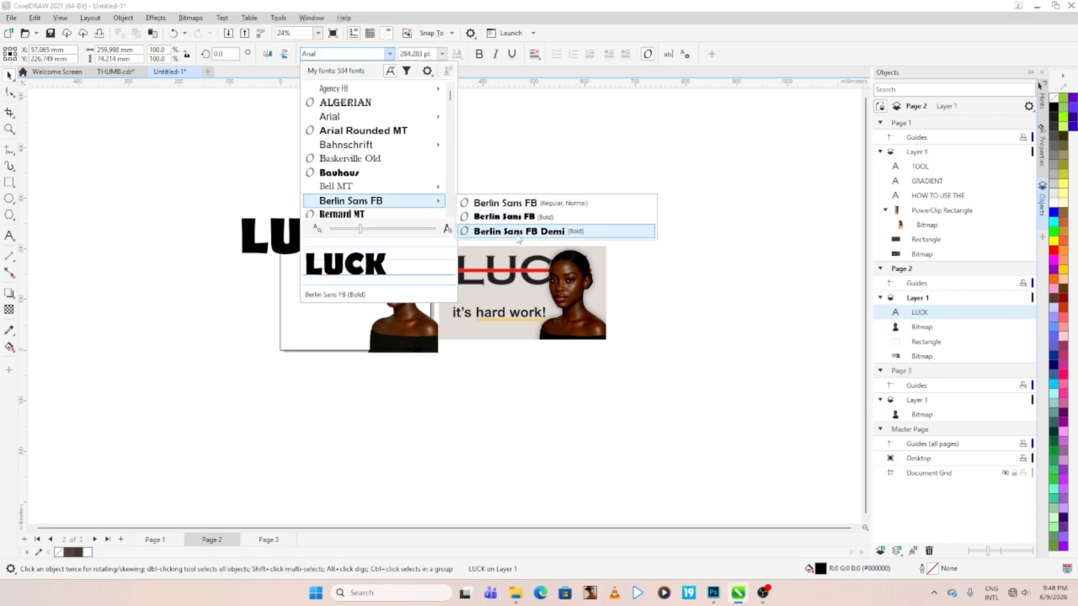
click(518, 233)
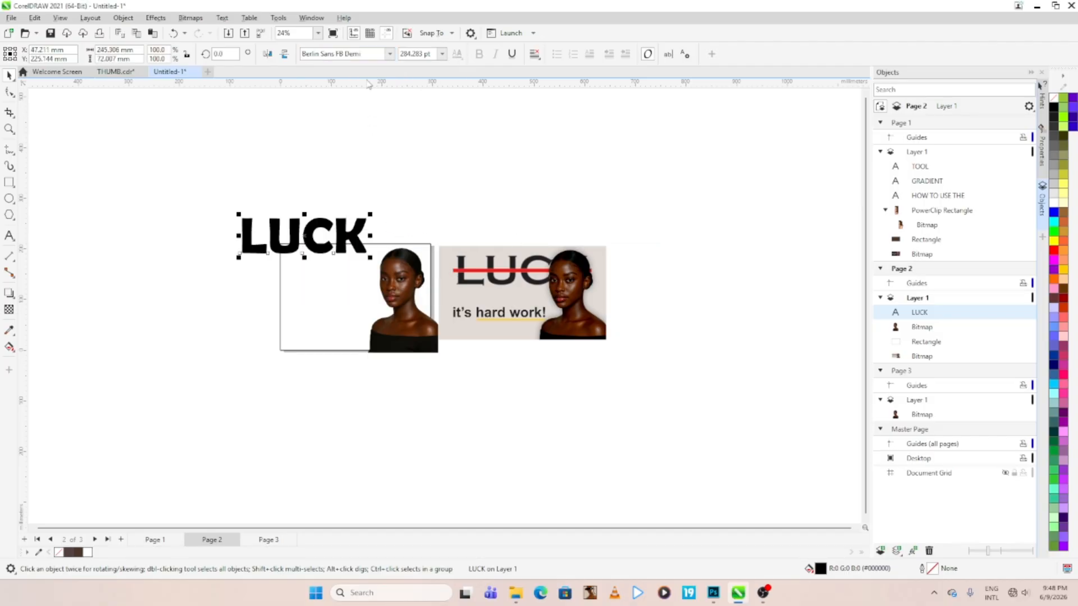
Set the font of the LUCK text to NewsGoth BT Bold
click(389, 53)
scroll(351, 190, down, 5)
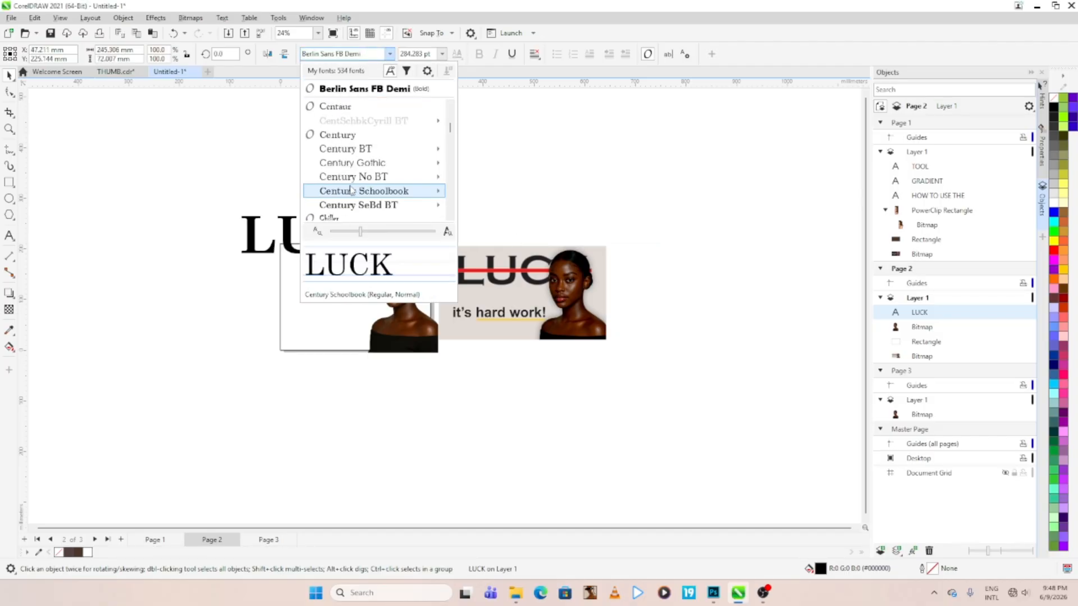
scroll(351, 190, down, 8)
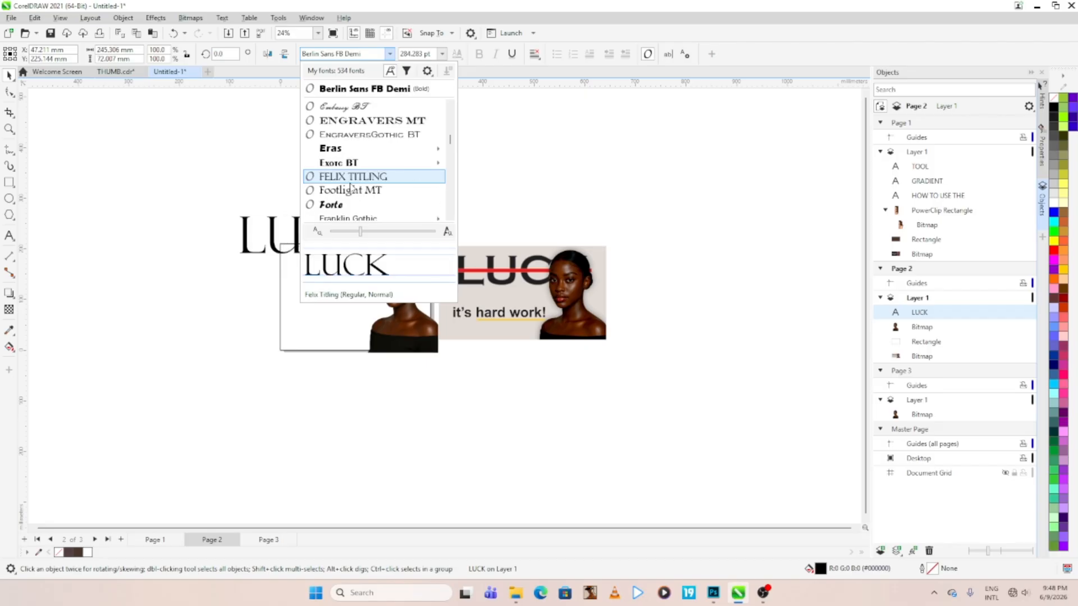
scroll(351, 190, down, 10)
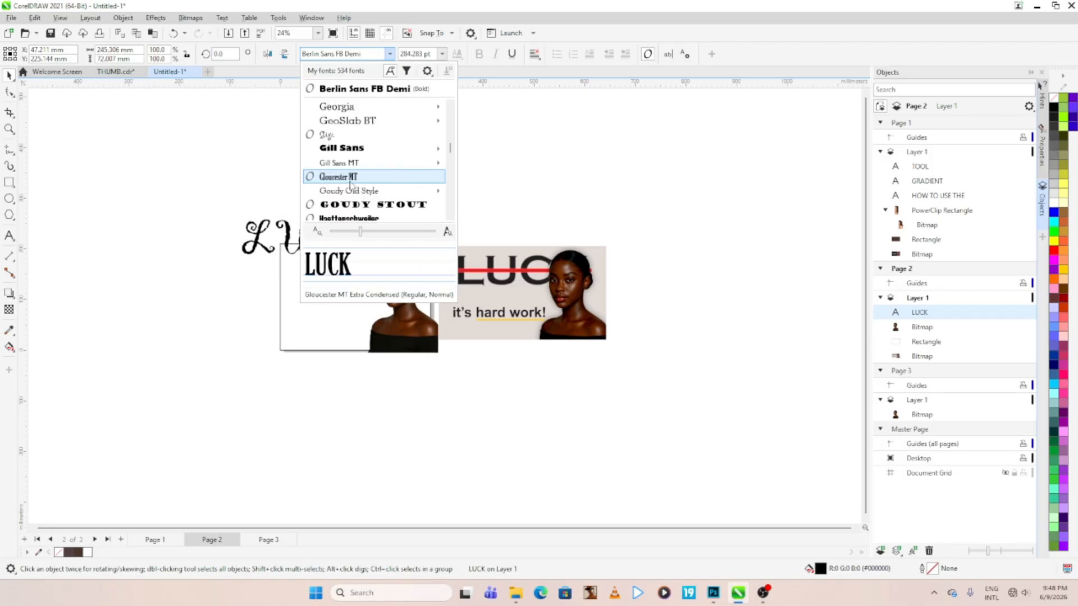
scroll(350, 184, down, 6)
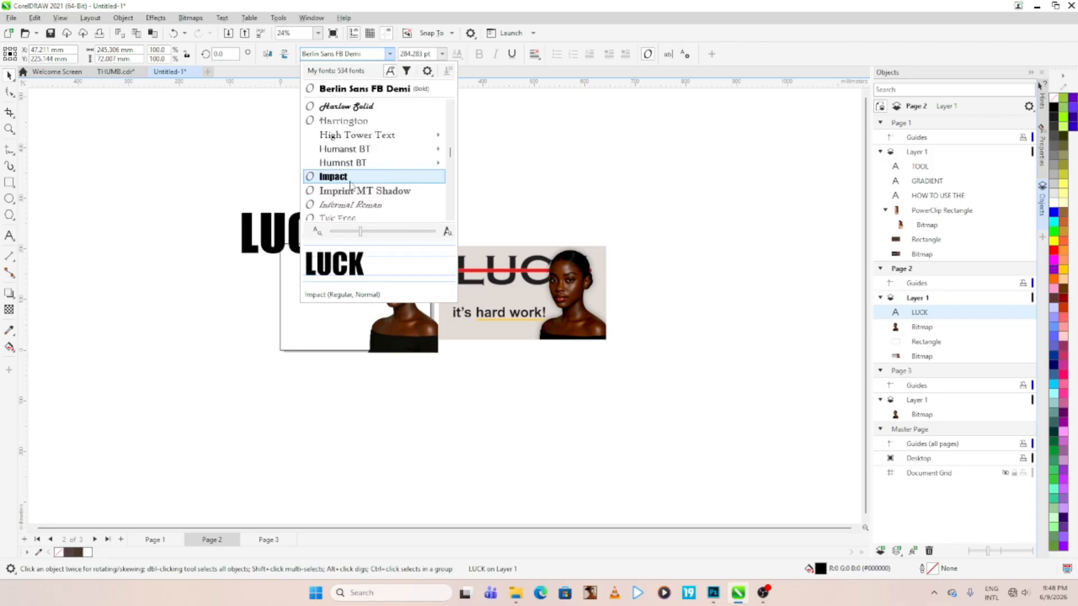
scroll(350, 184, down, 8)
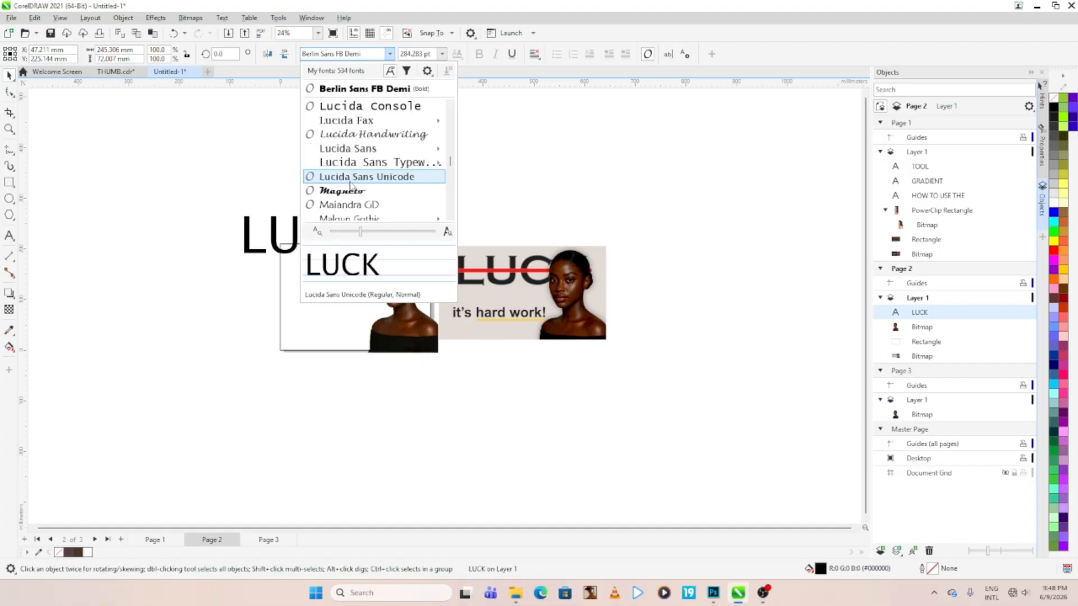
scroll(350, 184, down, 12)
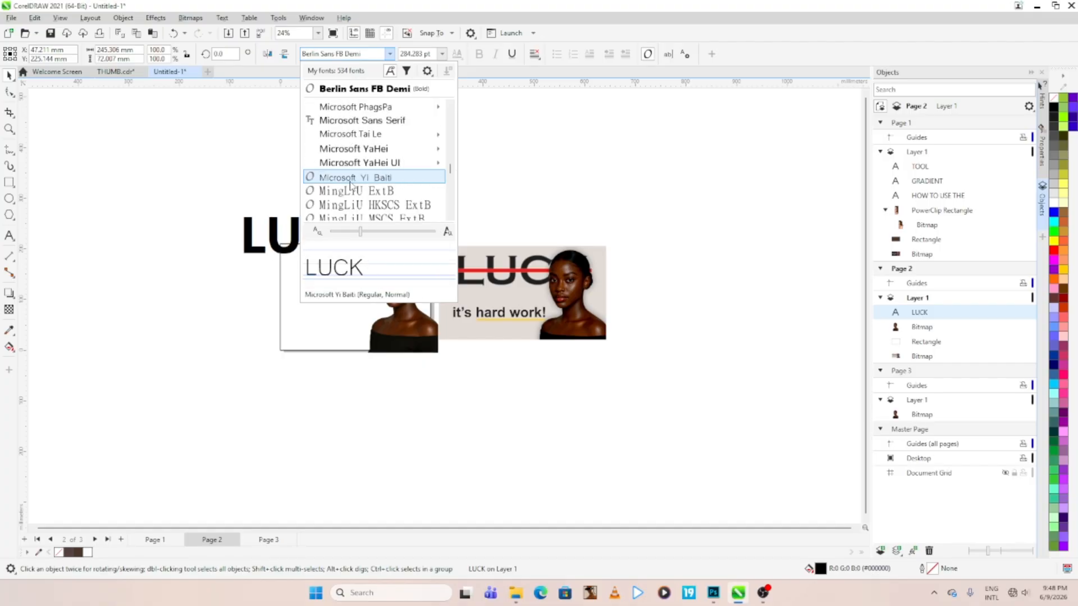
scroll(350, 184, down, 5)
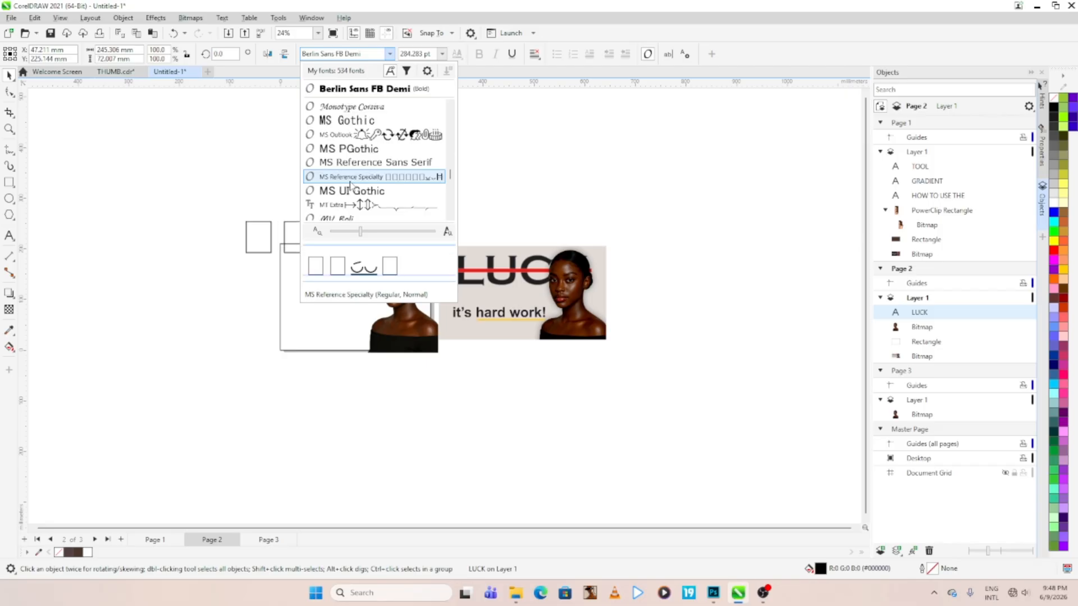
scroll(350, 184, down, 3)
scroll(352, 180, up, 1)
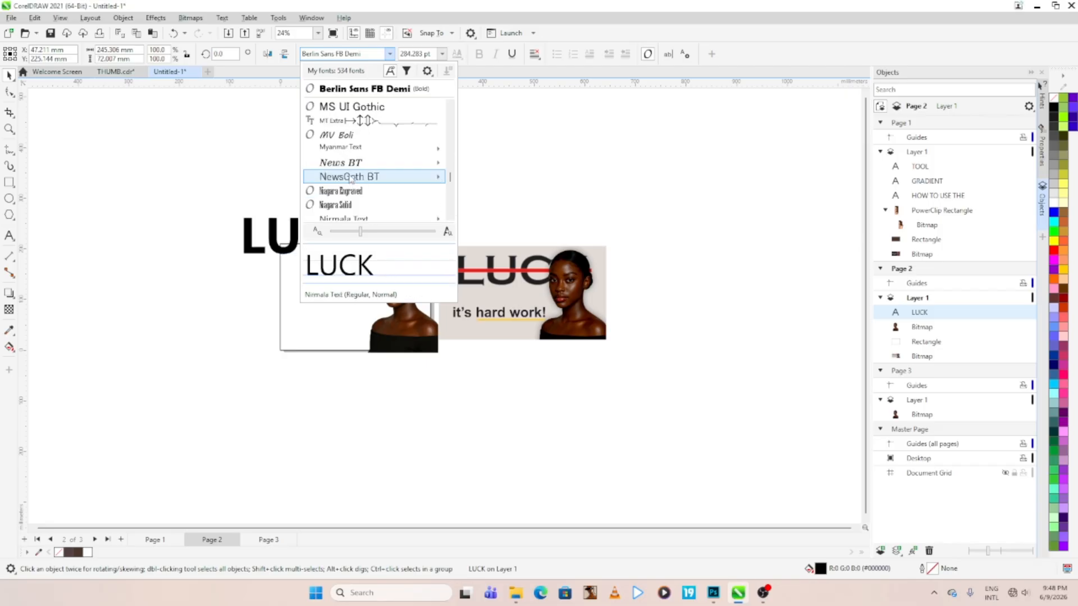
scroll(351, 178, up, 1)
scroll(351, 178, down, 1)
mouse_move(351, 179)
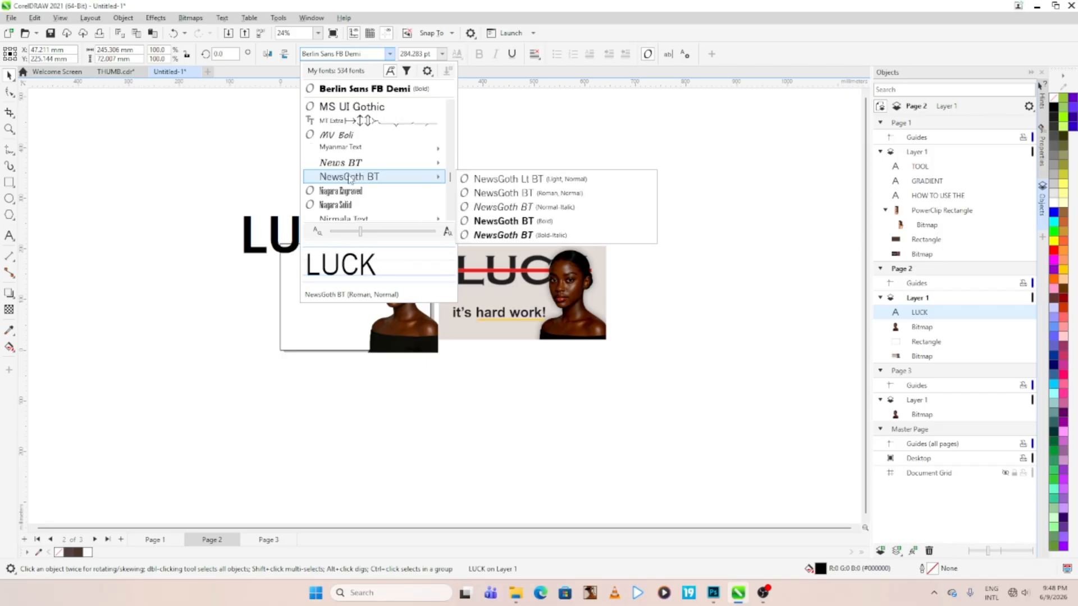
click(493, 223)
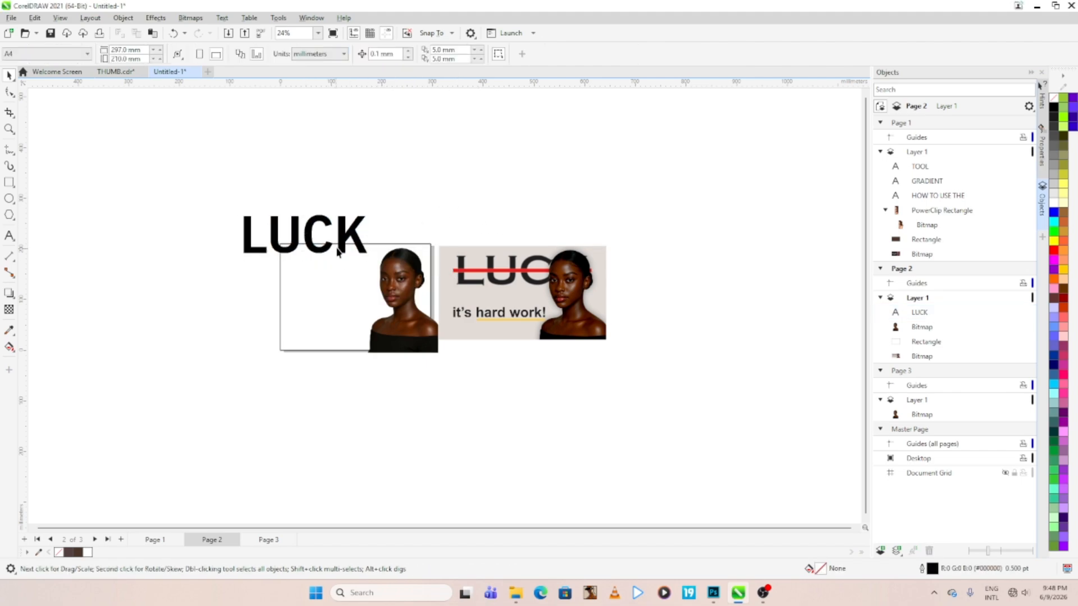
Enlarge the LUCK text to about 316 pt and move it inside the upper part of the page rectangle, overlapping the portrait
scroll(348, 236, up, 2)
click(352, 238)
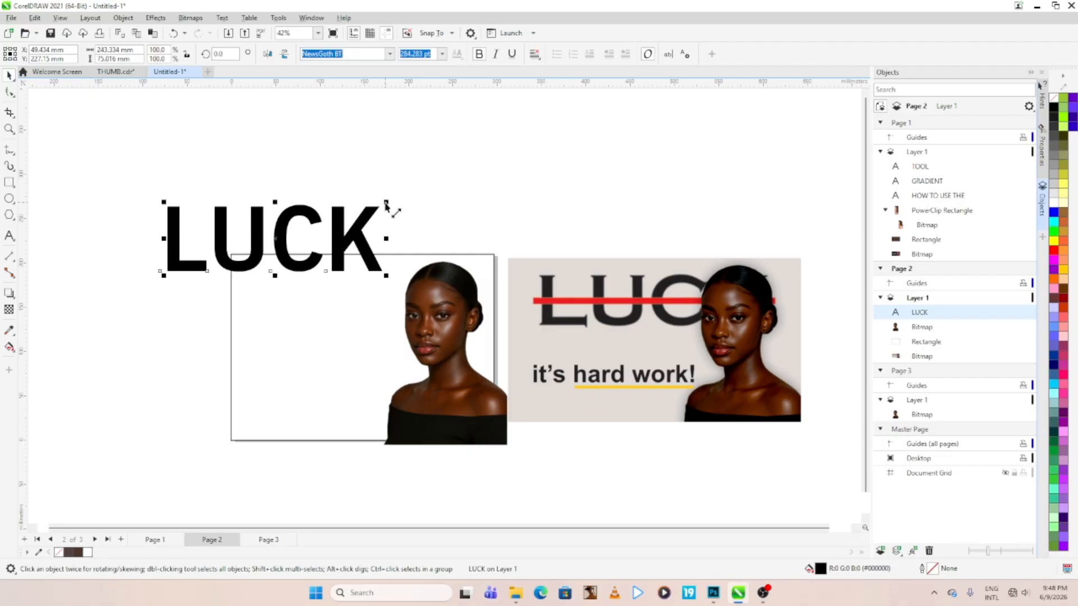
drag(386, 204, 409, 198)
drag(295, 227, 364, 305)
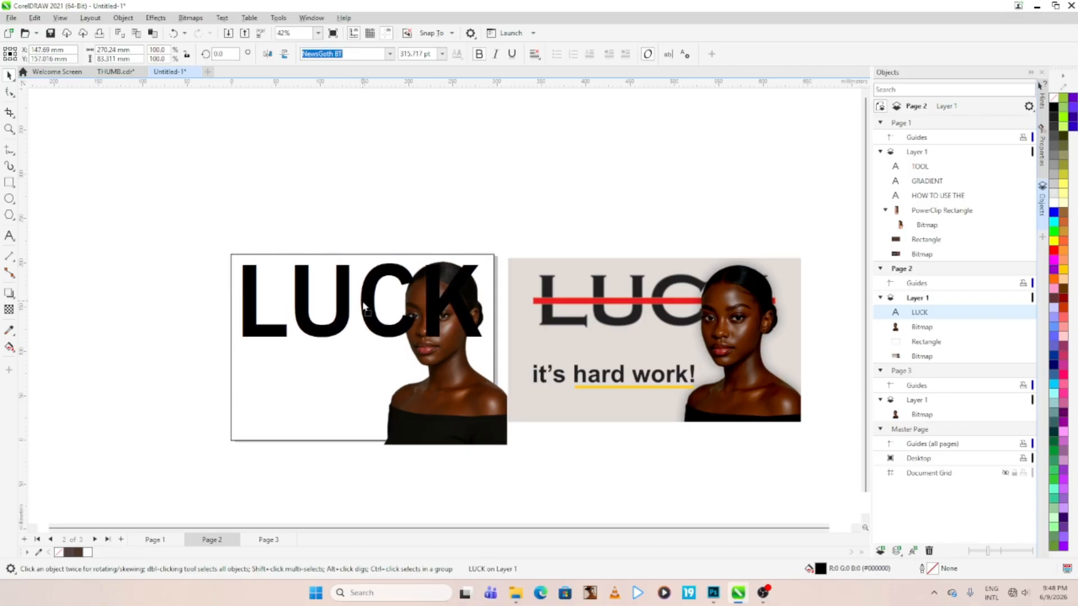
click(367, 200)
Draw a thin horizontal rectangle about 335 by 7 mm across the LUCK text and fill it with red
click(9, 182)
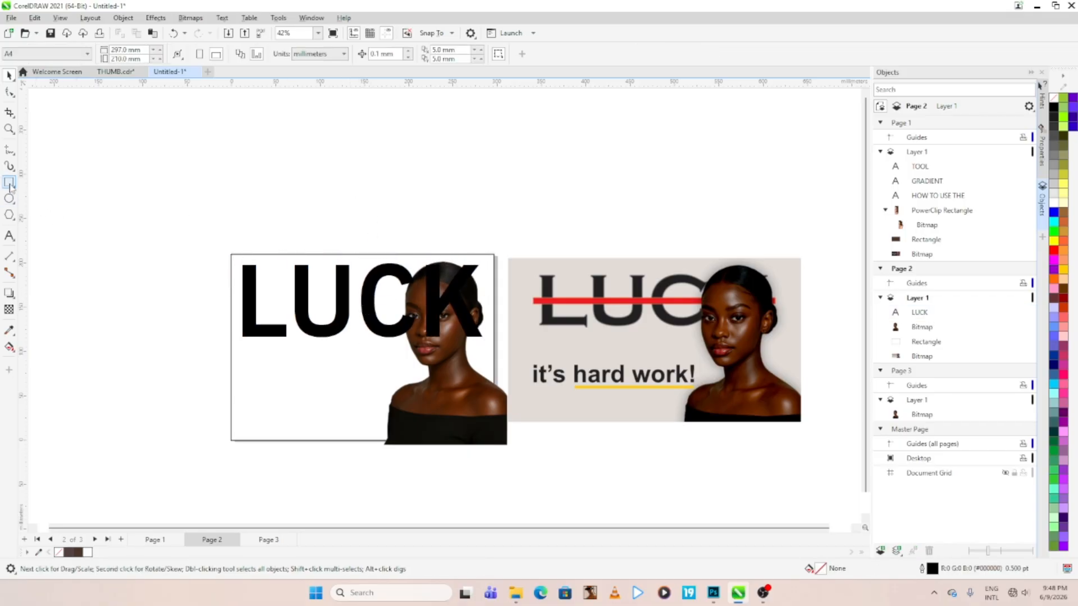
drag(211, 282, 509, 289)
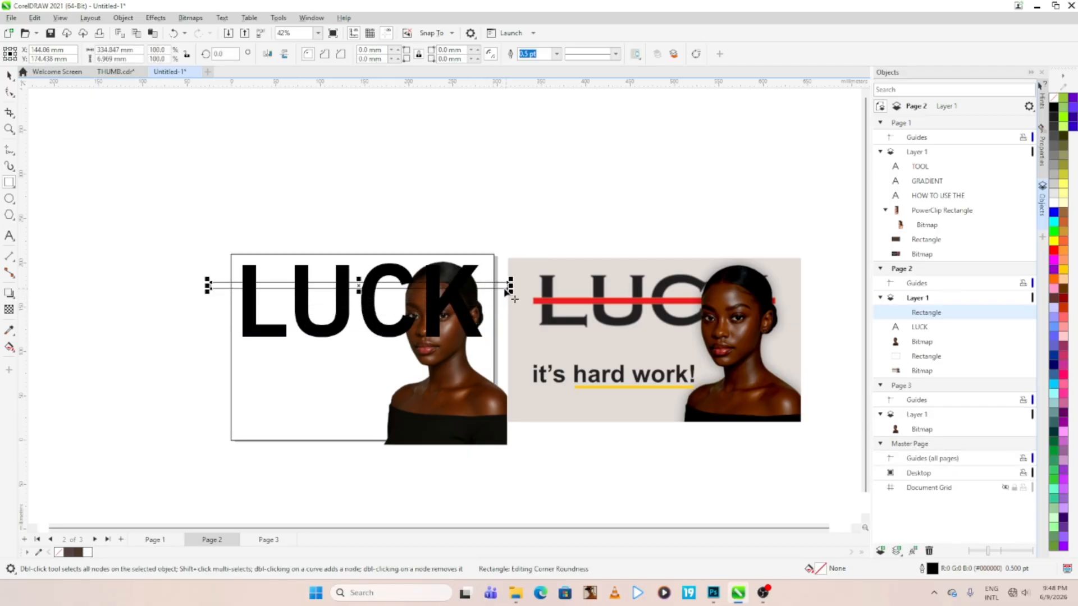
click(1053, 251)
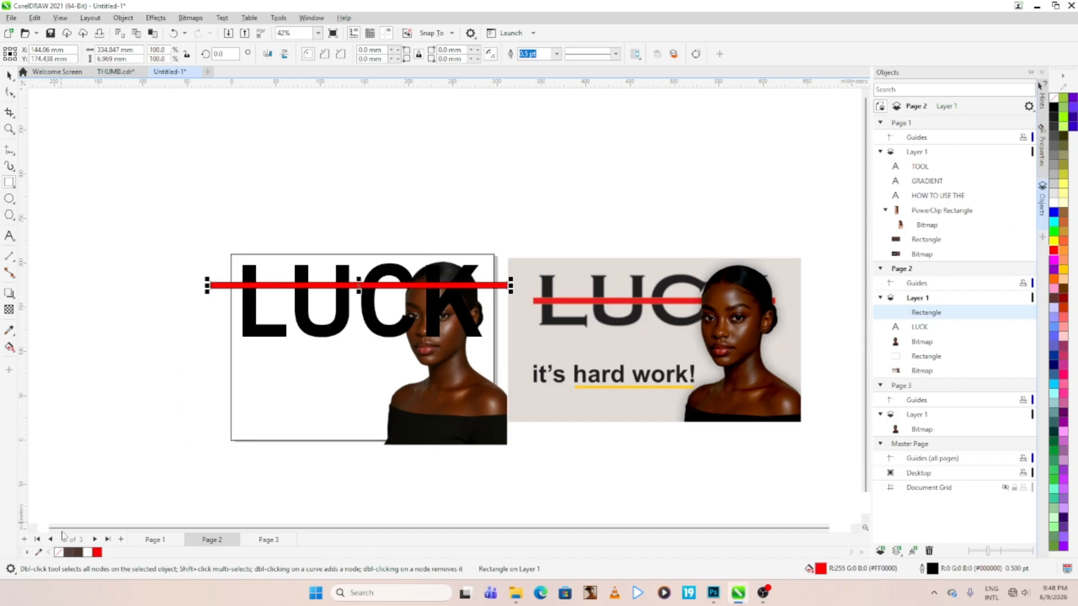
Remove the outline from the red bar
right_click(60, 552)
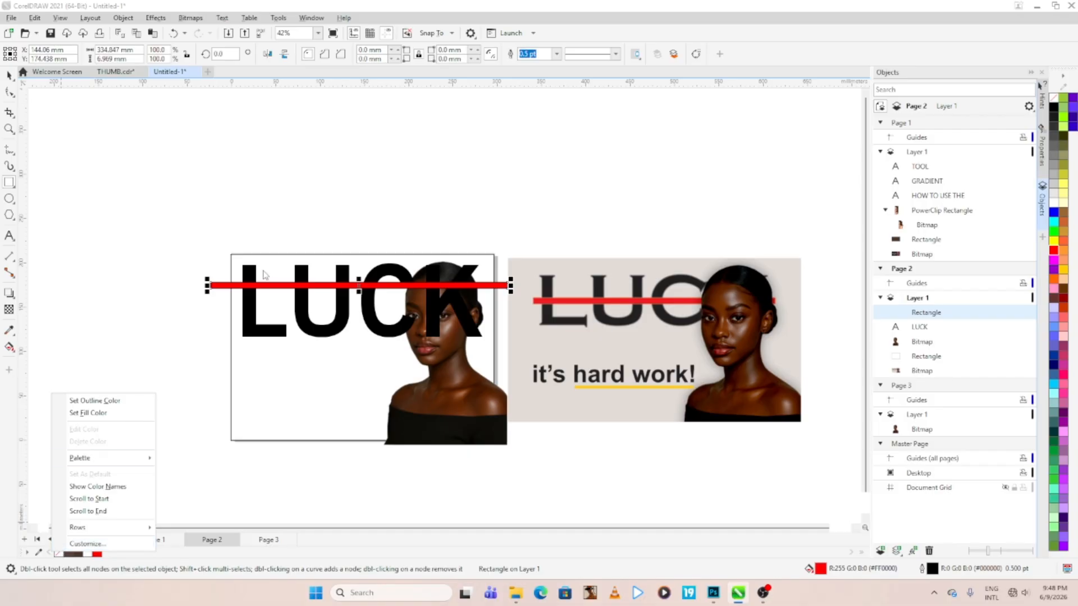
click(242, 286)
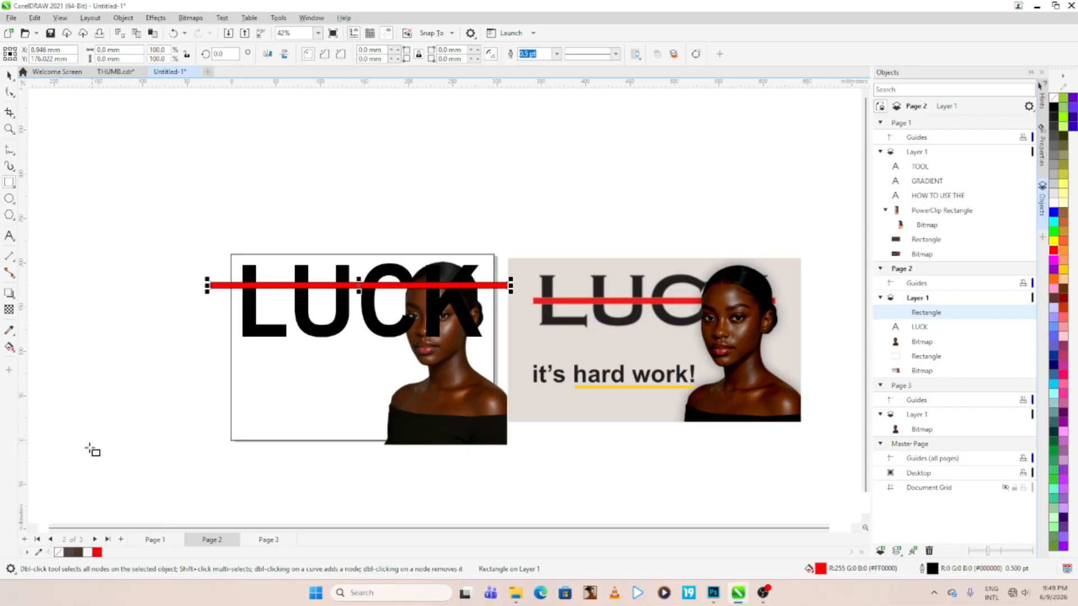
right_click(59, 555)
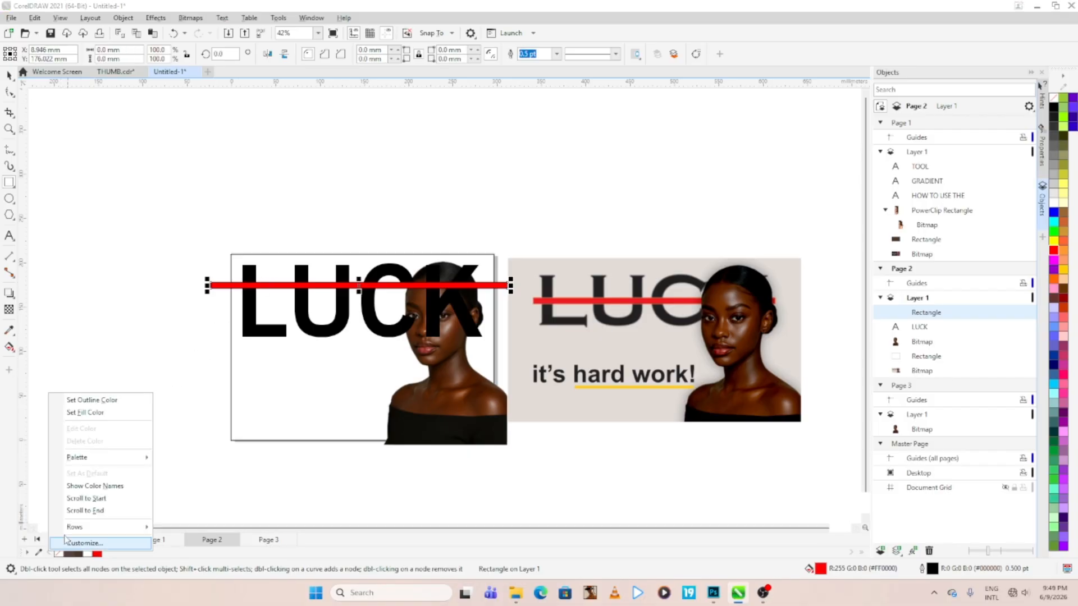
click(75, 400)
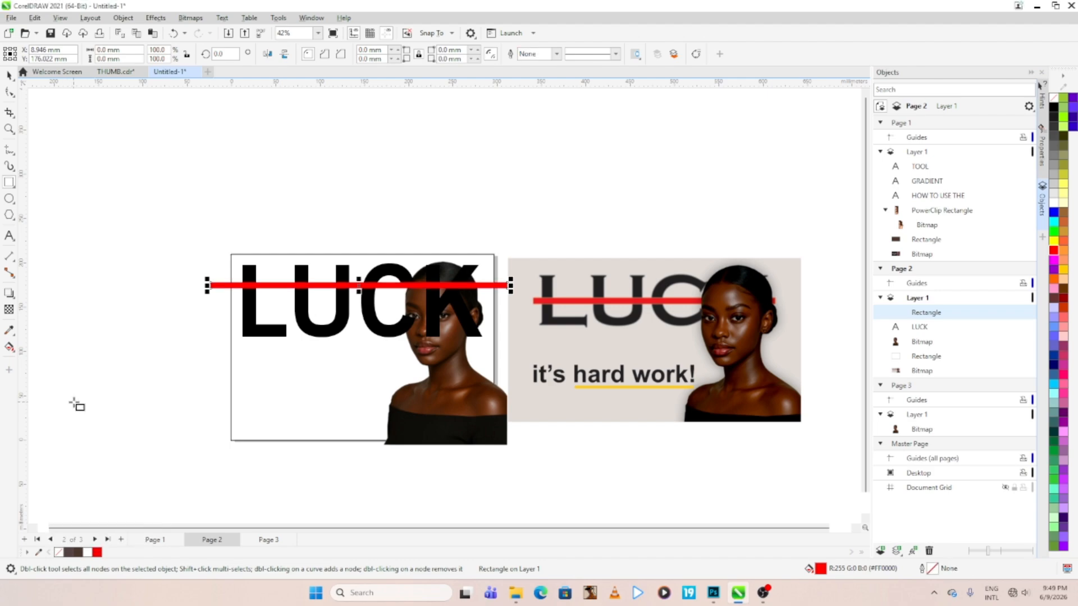
Try a white outline on the red bar and take the outline off again
right_click(88, 554)
click(131, 403)
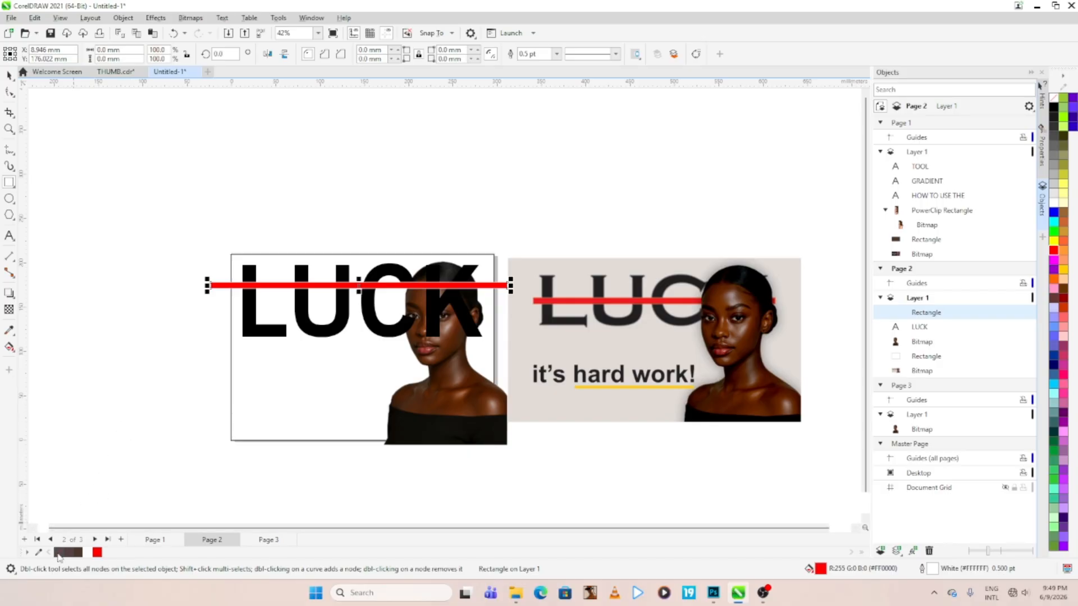
right_click(59, 556)
click(93, 404)
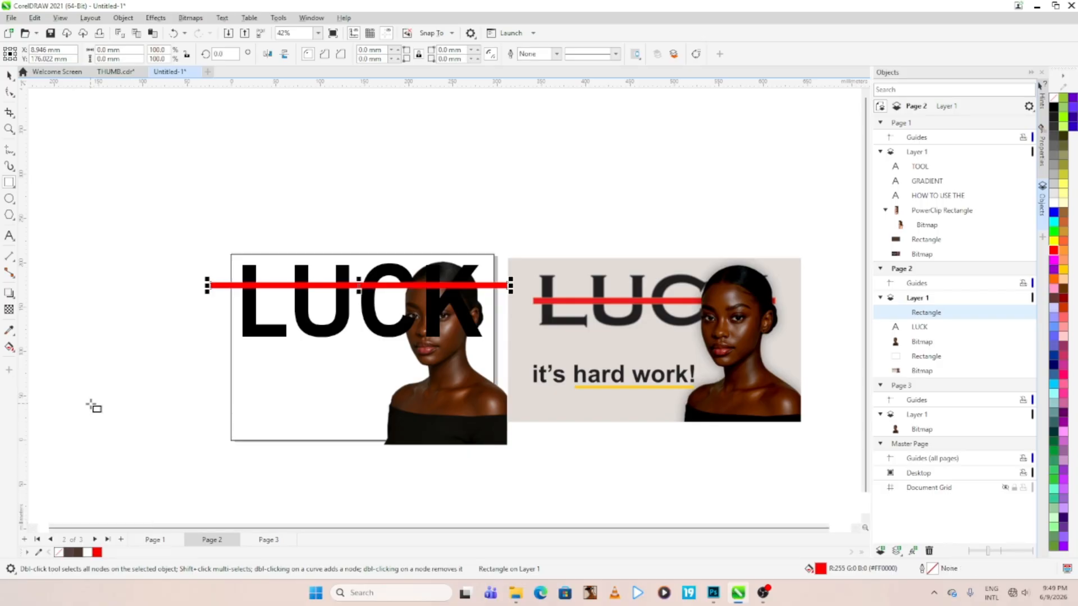
Align the red bar to the centre of the LUCK text both vertically and horizontally
click(9, 75)
key(Escape)
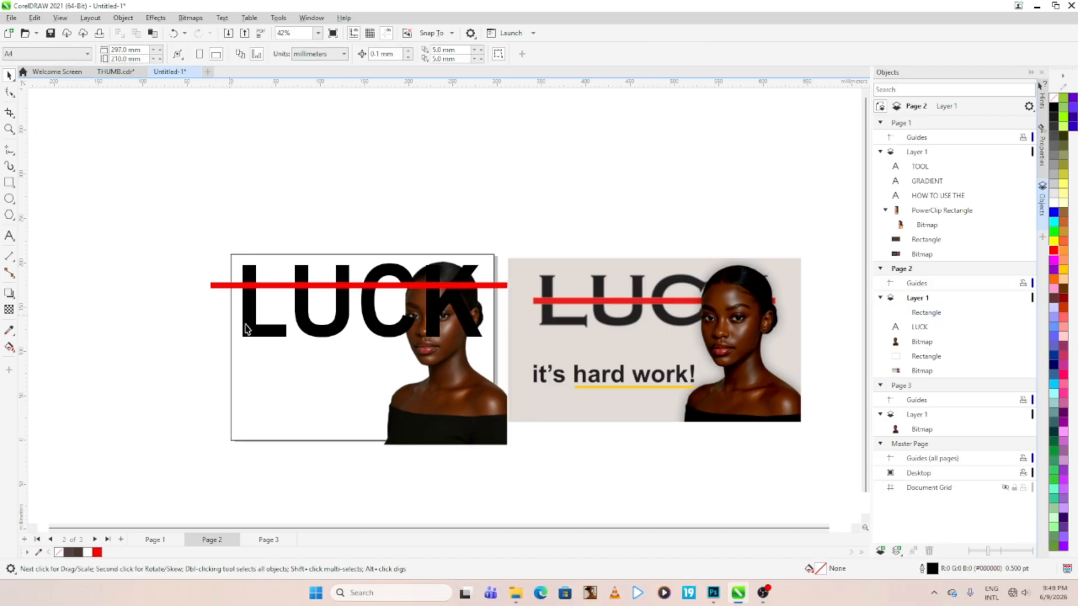
click(345, 286)
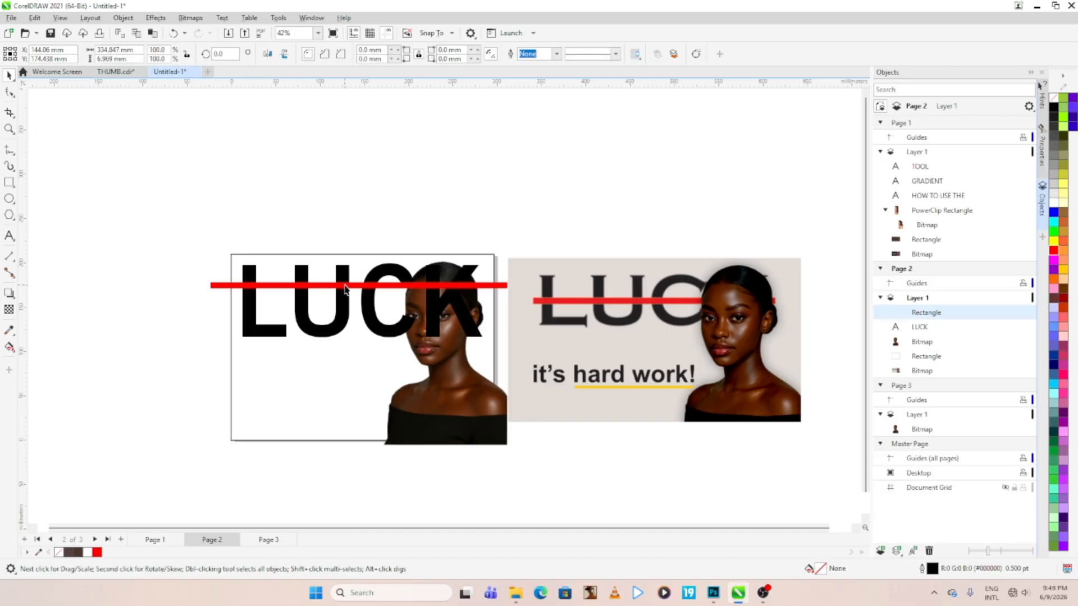
shift+click(341, 319)
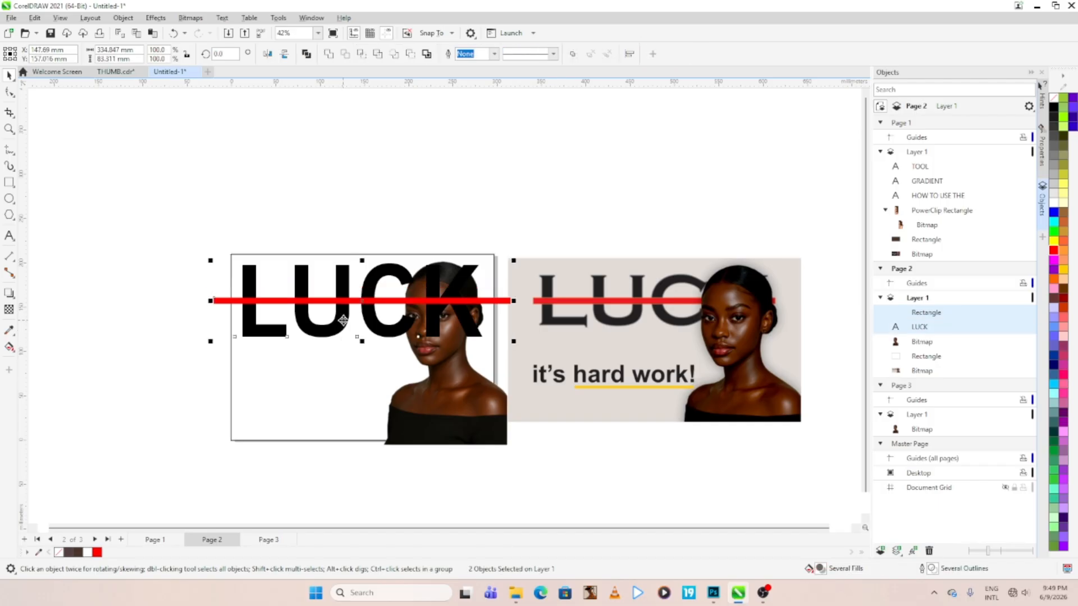
key(e)
key(c)
key(Escape)
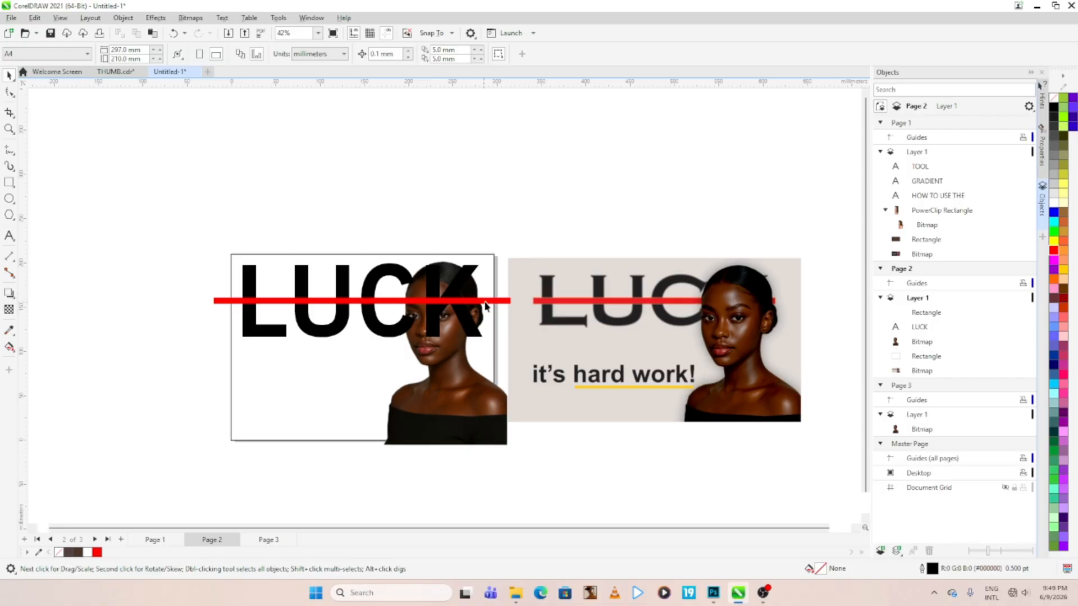
Shorten the red bar from both ends to about 282 mm and centre it horizontally on the LUCK text
click(486, 303)
drag(514, 303, 492, 302)
drag(211, 303, 236, 303)
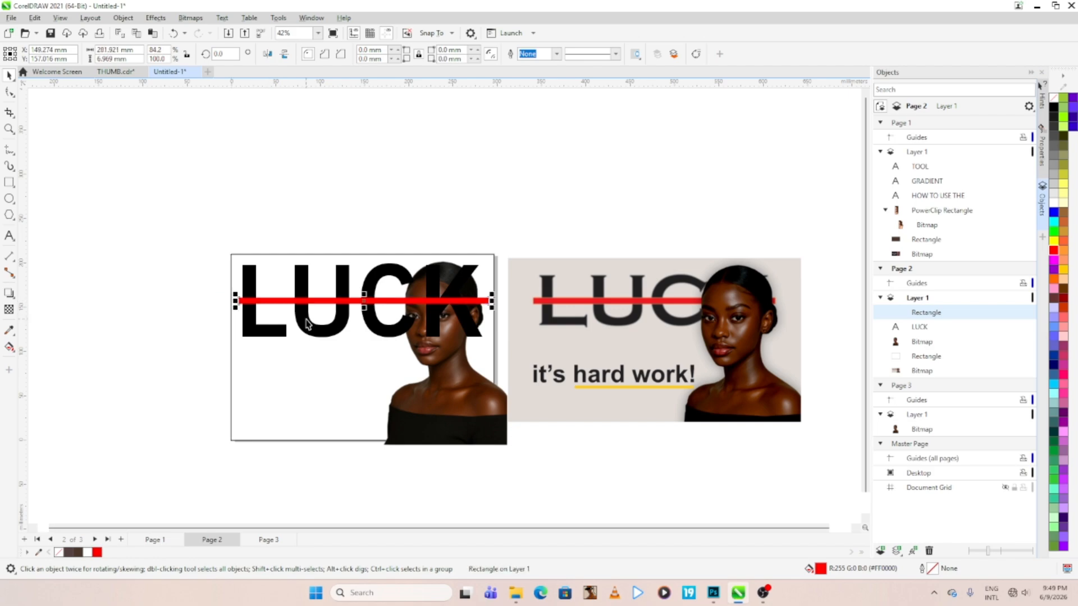
shift+click(253, 281)
drag(253, 282, 252, 284)
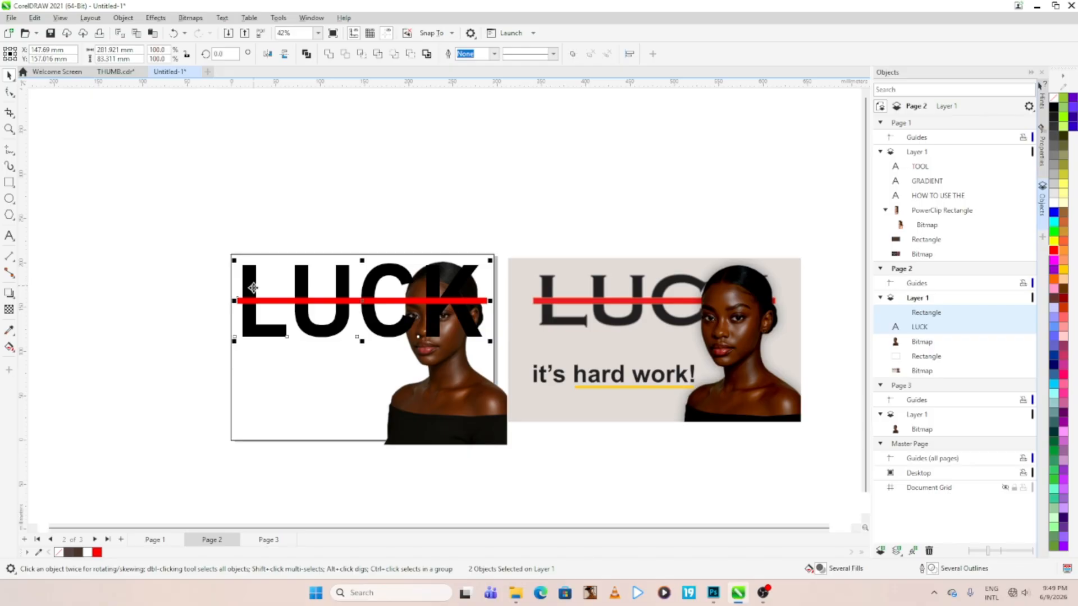
click(284, 248)
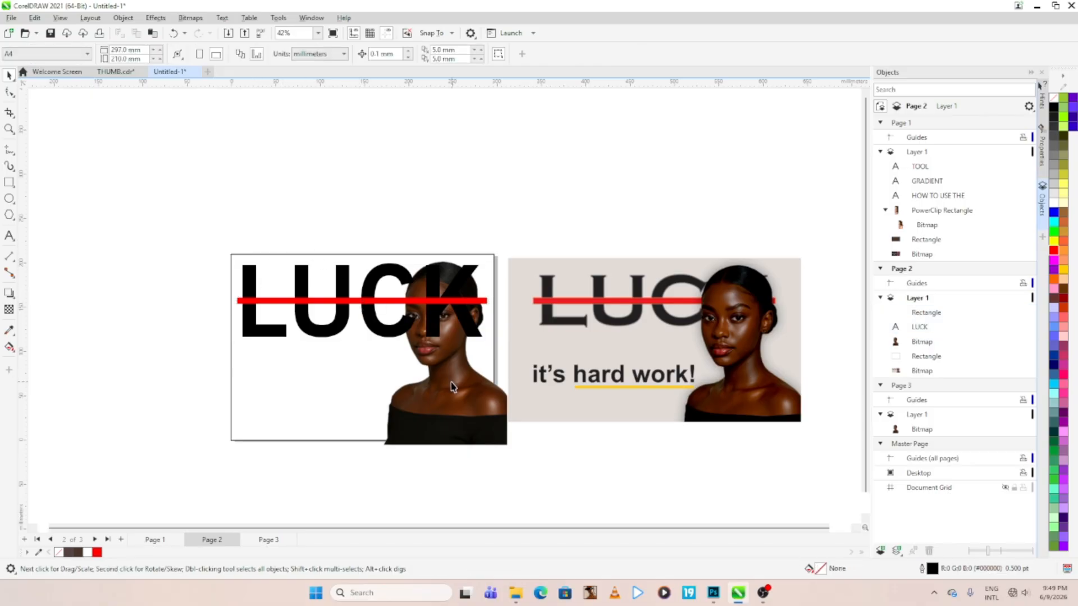
Move the portrait off the page rectangle to the empty area above it, clear of the LUCK text
drag(450, 385, 582, 250)
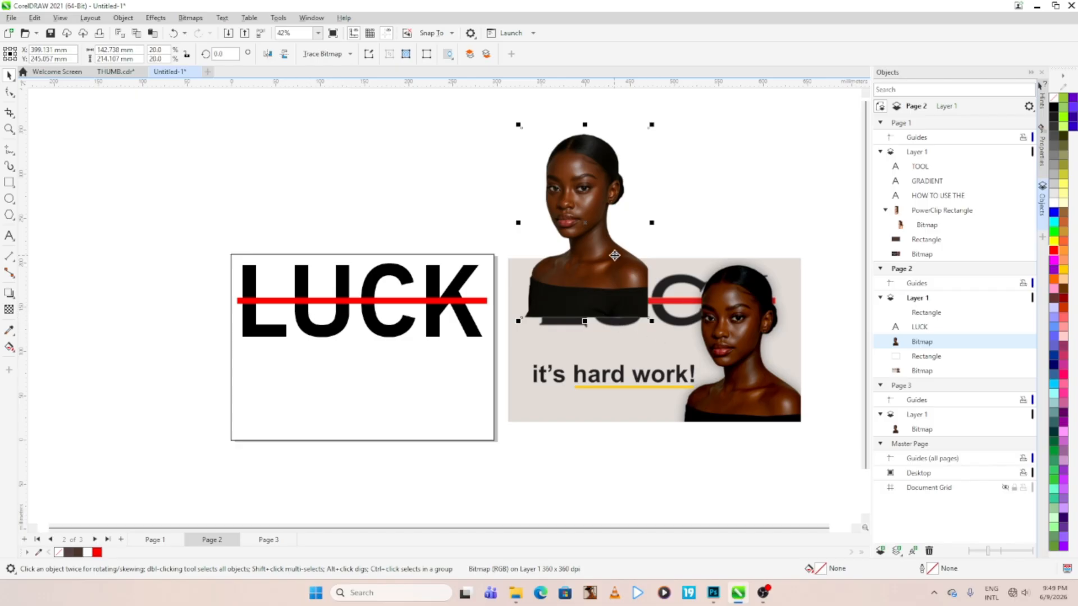
drag(614, 256, 522, 200)
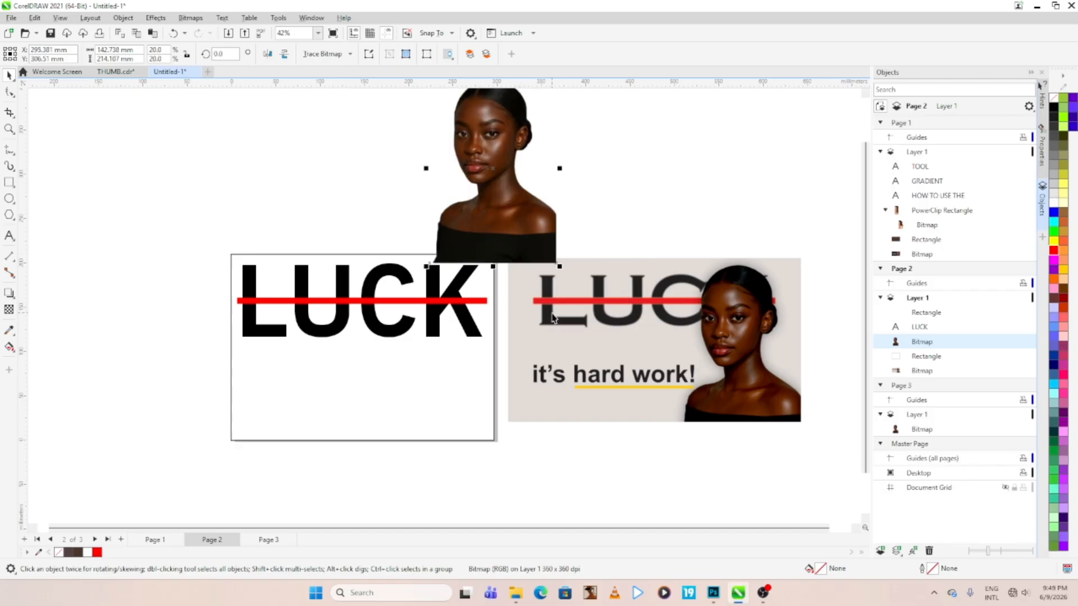
drag(469, 236, 516, 213)
Apply a Gaussian Blur with a radius of about 16.9 pixels to the LUCK text and red bar together
drag(212, 212, 495, 345)
click(155, 18)
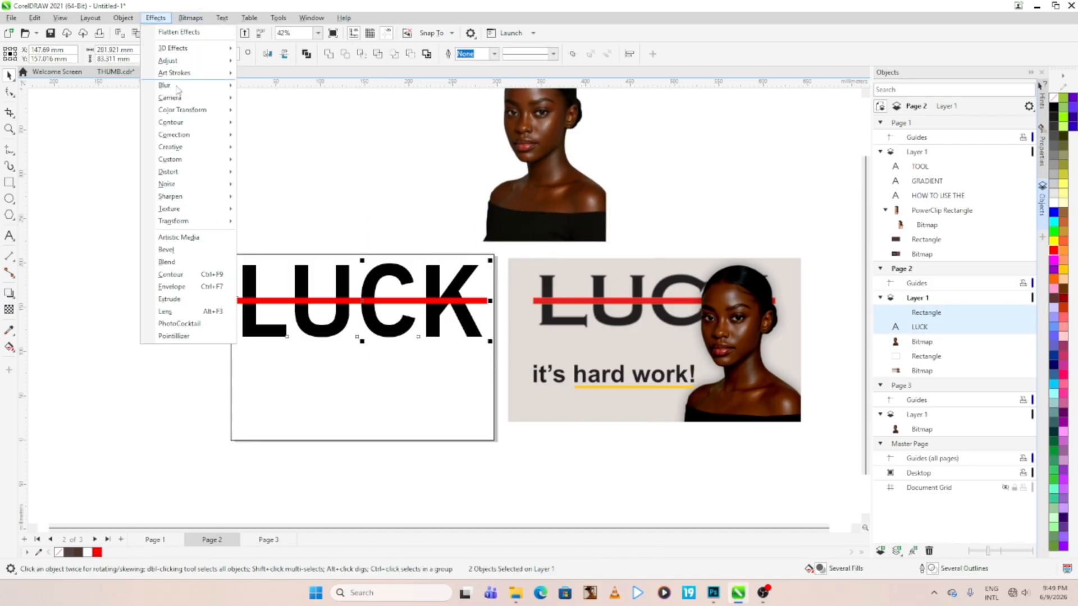
mouse_move(172, 90)
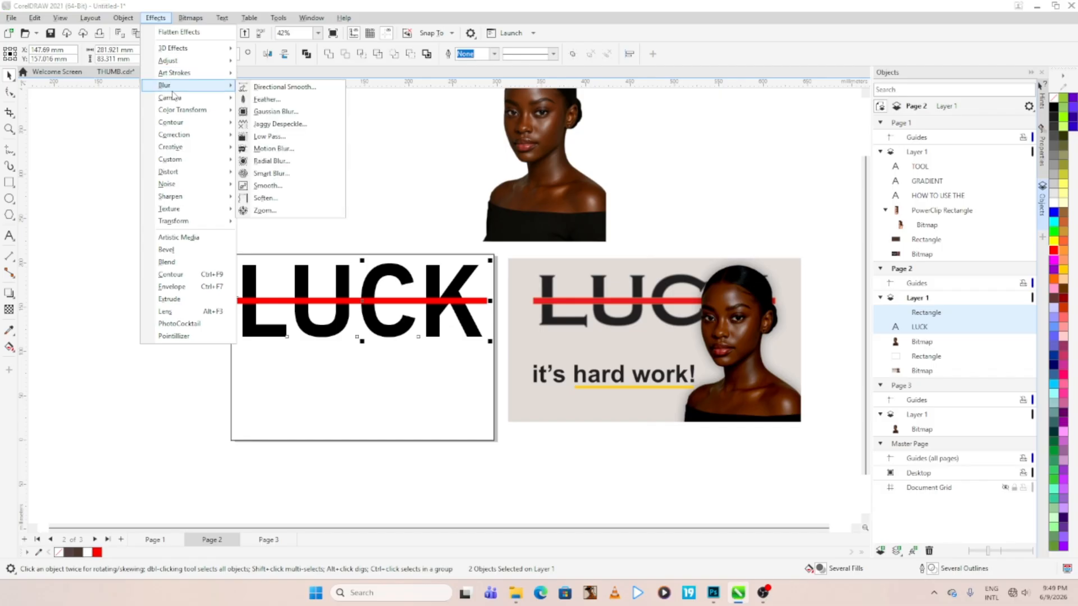
click(288, 111)
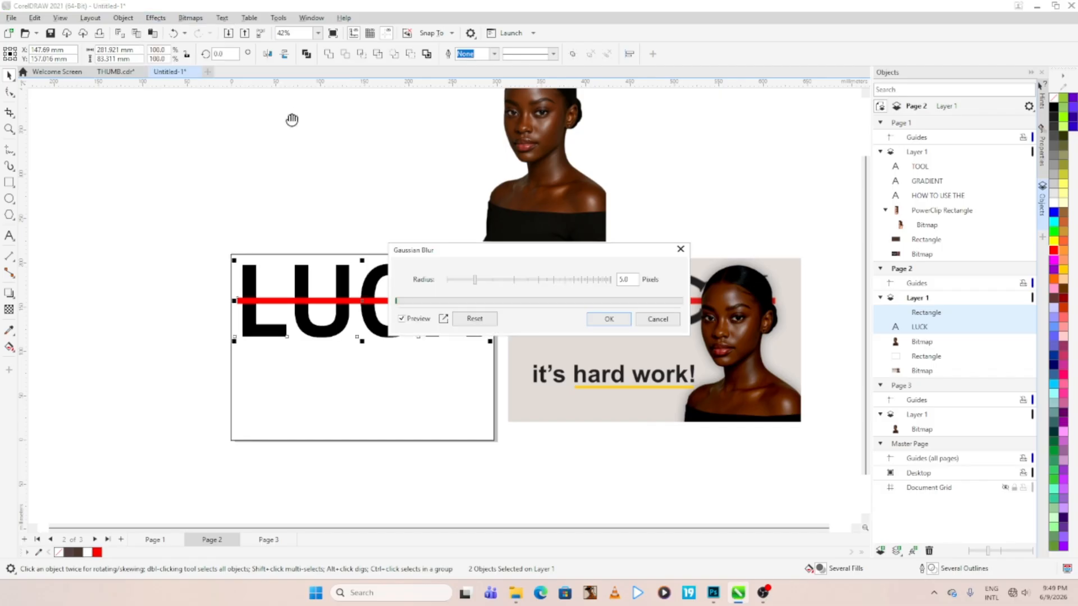
click(486, 281)
drag(490, 281, 499, 281)
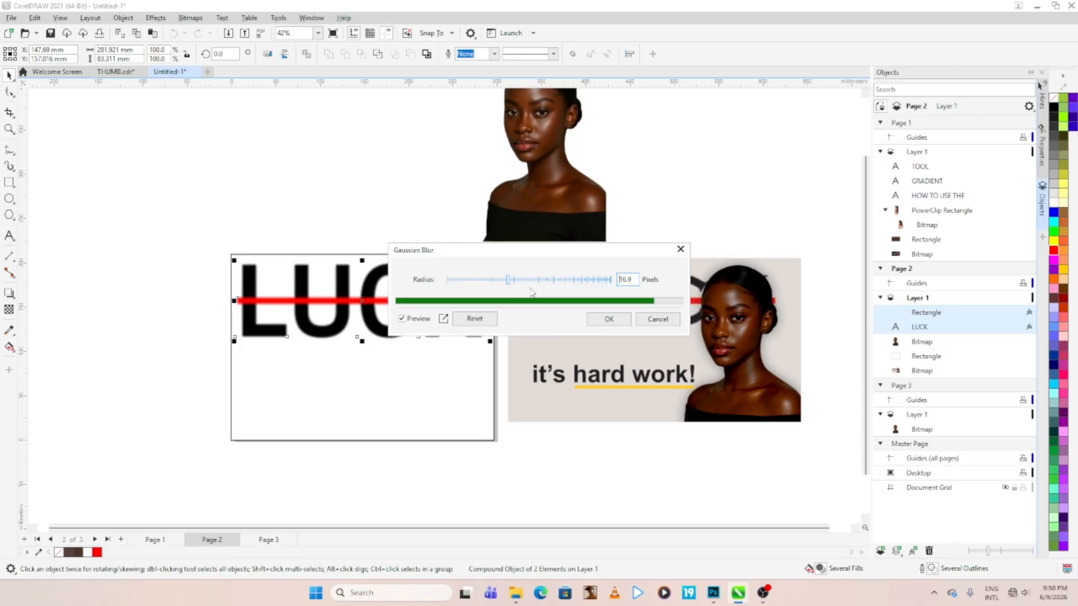
click(592, 321)
click(456, 215)
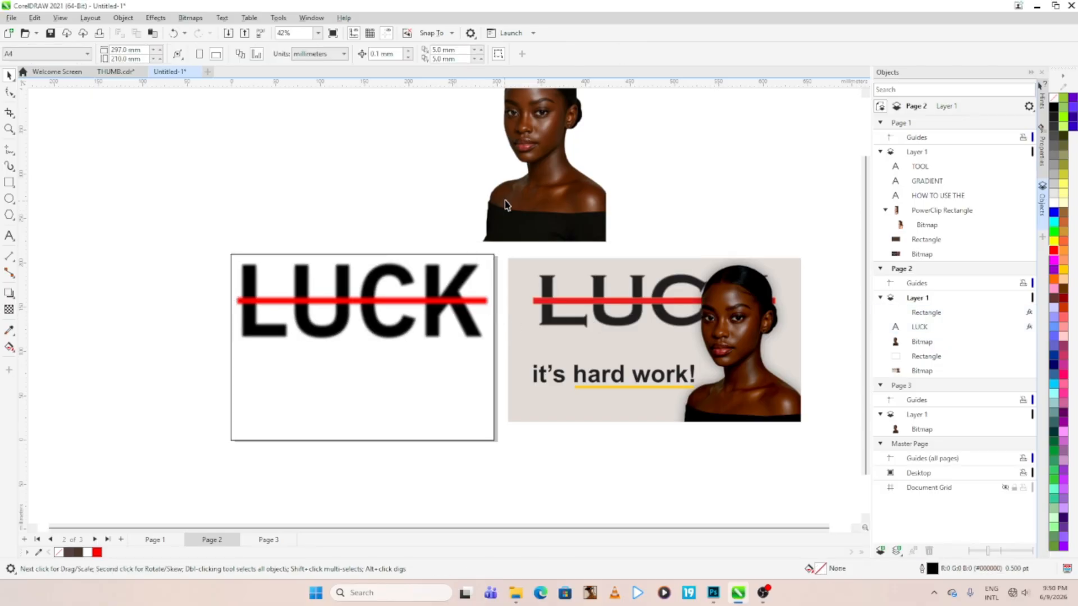
Move the portrait back over the K of LUCK and stack it above the red bar and the text
drag(534, 184, 469, 358)
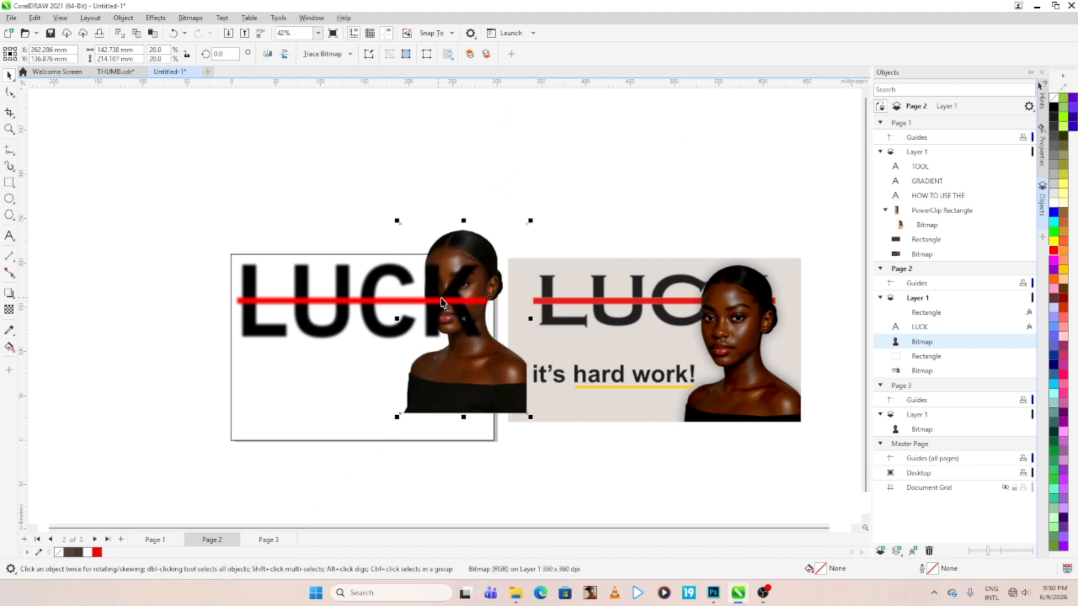
click(1042, 208)
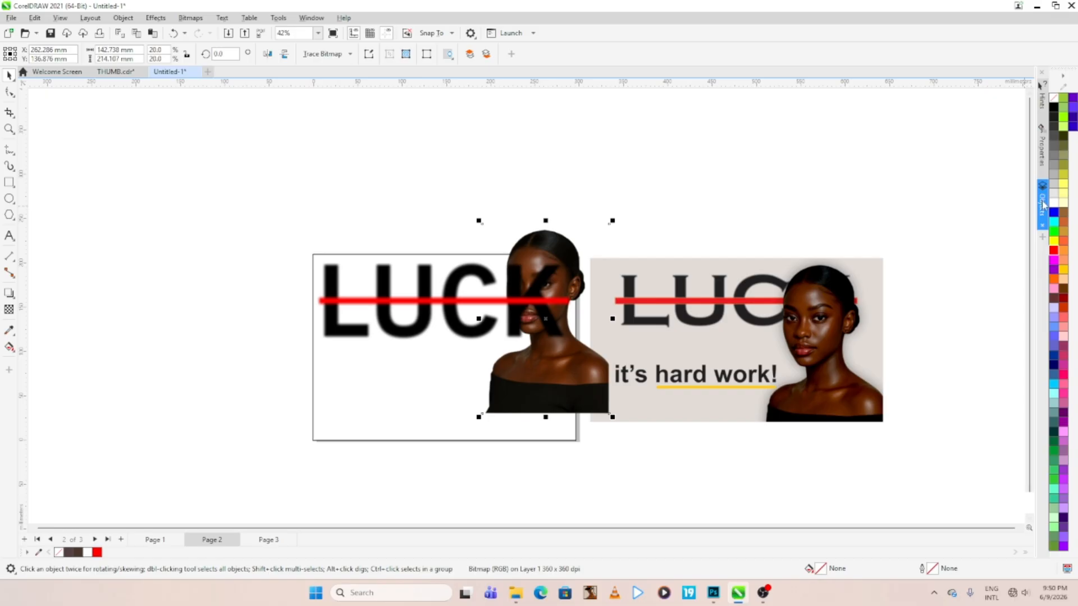
click(1042, 205)
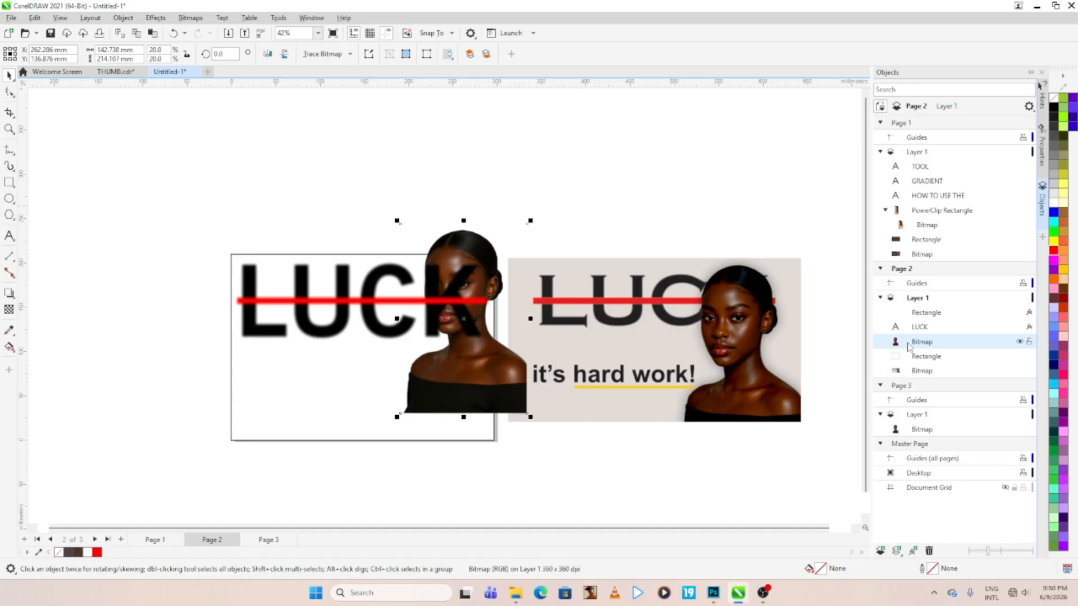
drag(907, 346, 913, 308)
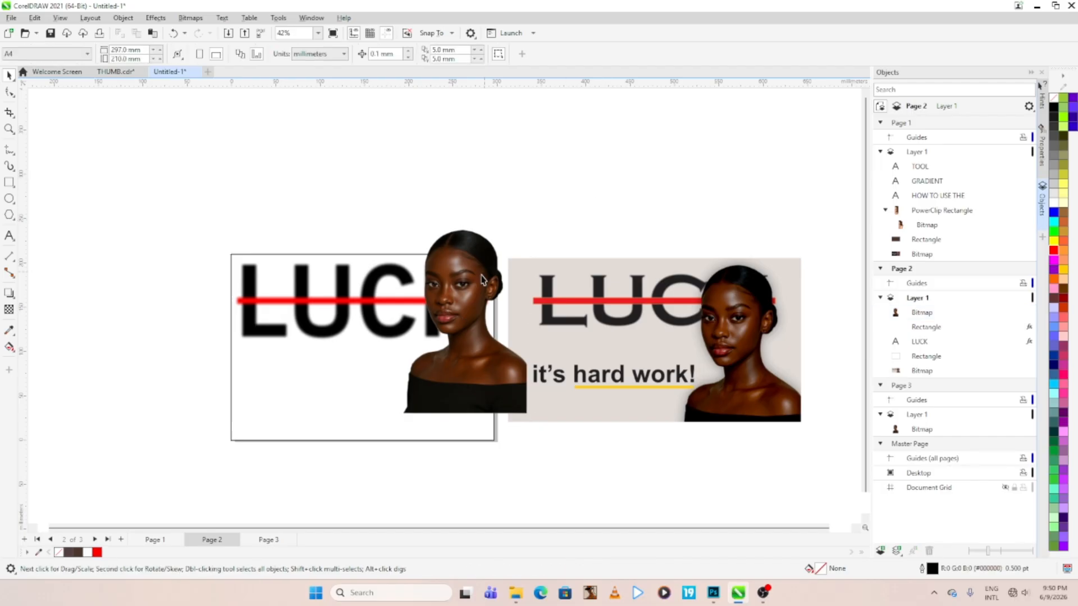
Position the portrait at the page rectangle's lower-right corner and PowerClip it inside the rectangle
drag(471, 289, 443, 311)
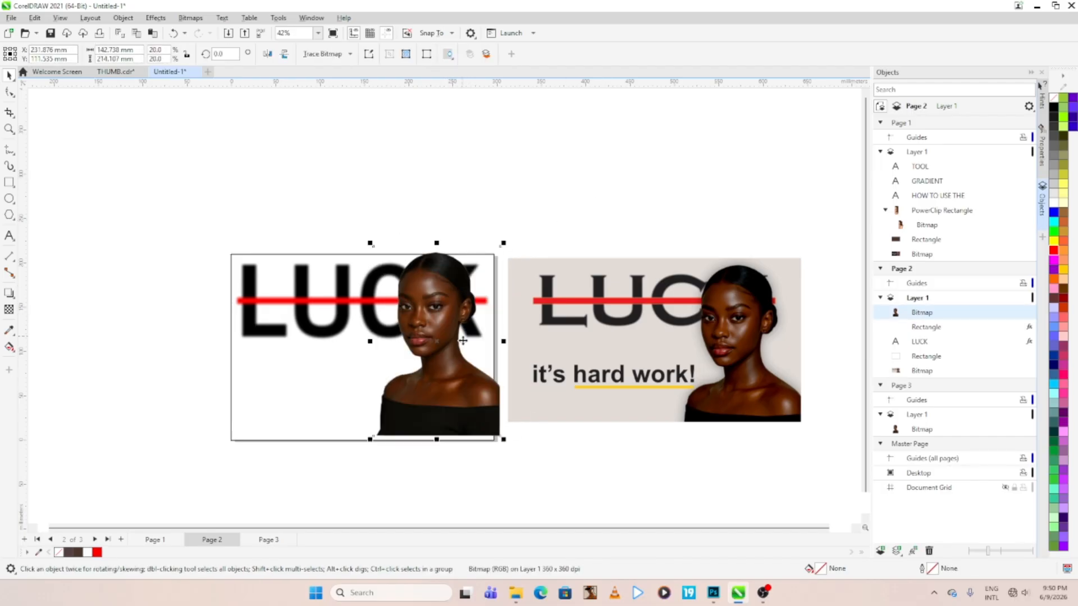
drag(471, 365, 472, 375)
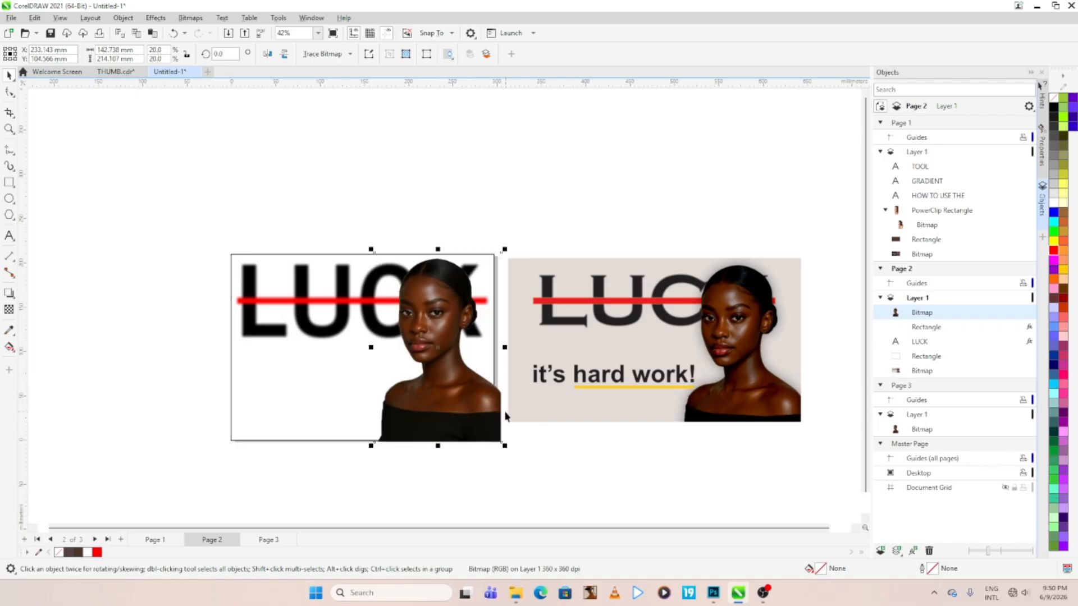
right_click(454, 384)
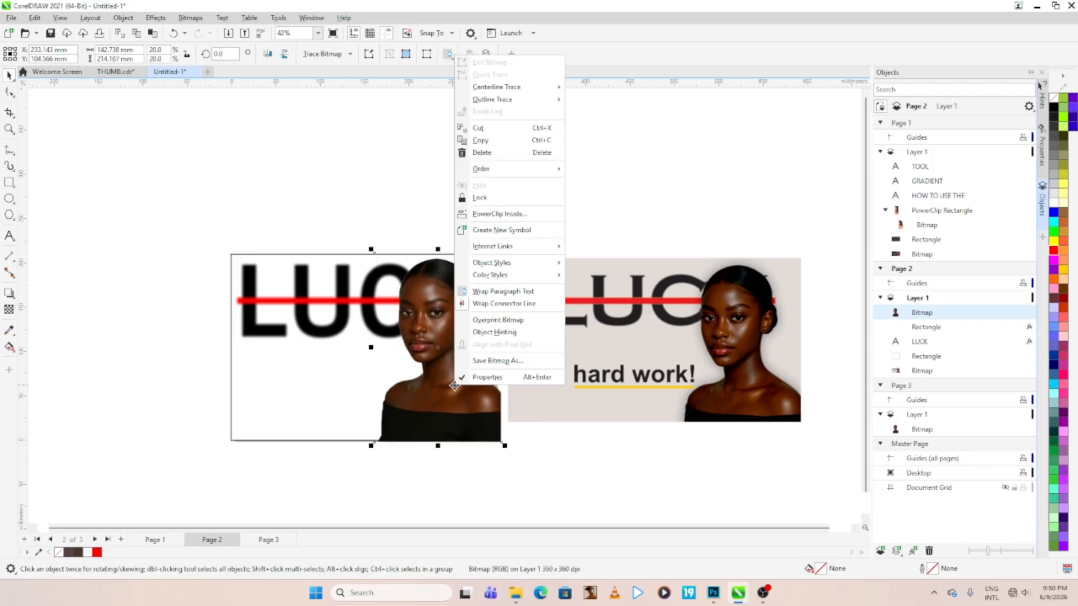
click(489, 214)
click(298, 364)
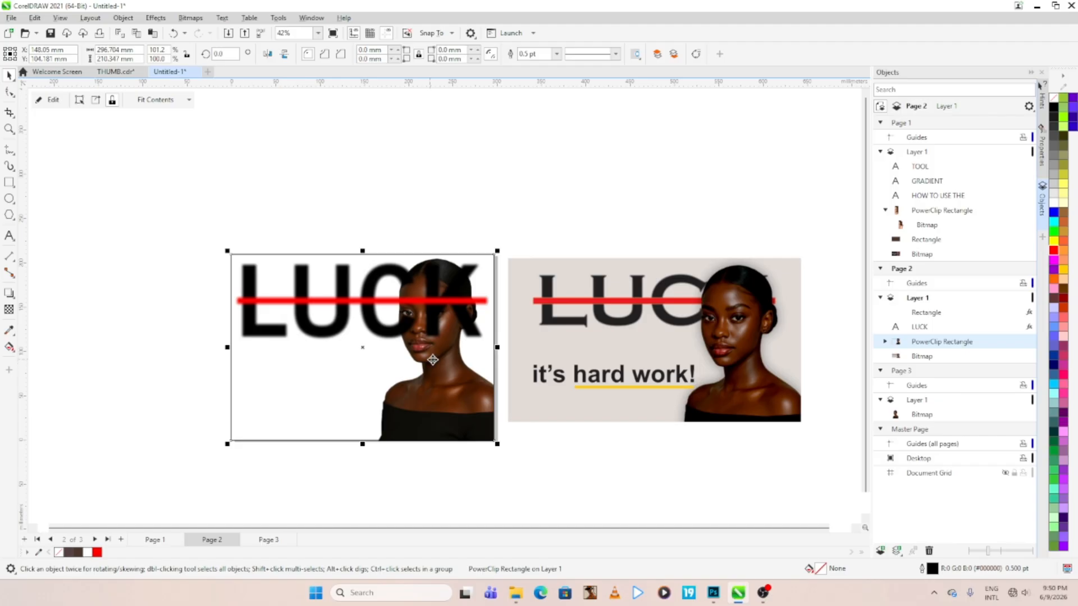
PowerClip the LUCK text and the red bar together inside the page rectangle
click(393, 190)
click(346, 283)
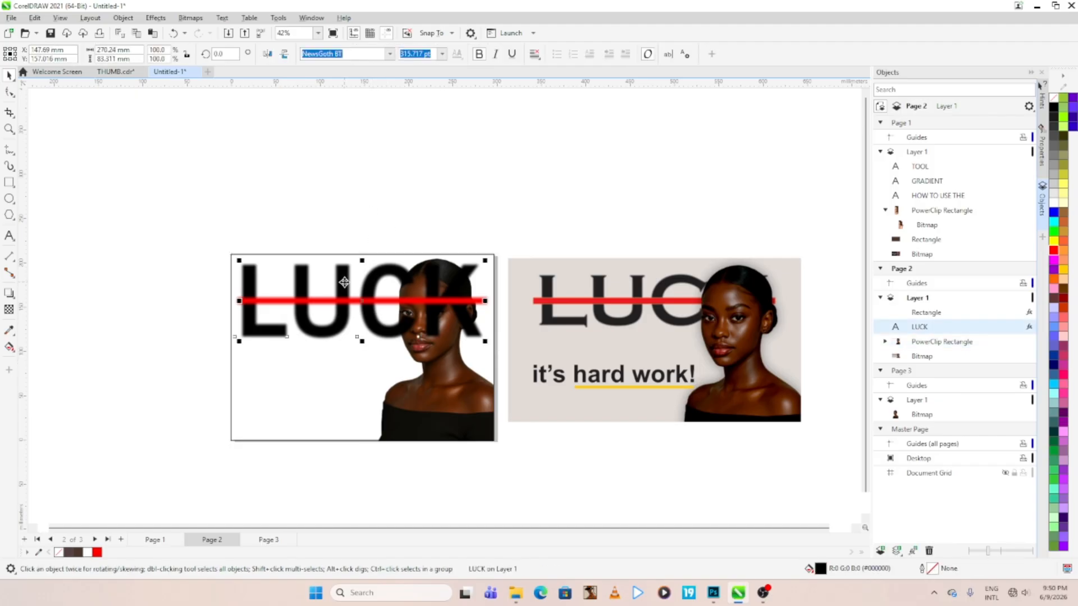
right_click(345, 285)
click(346, 206)
drag(231, 212, 486, 362)
right_click(456, 306)
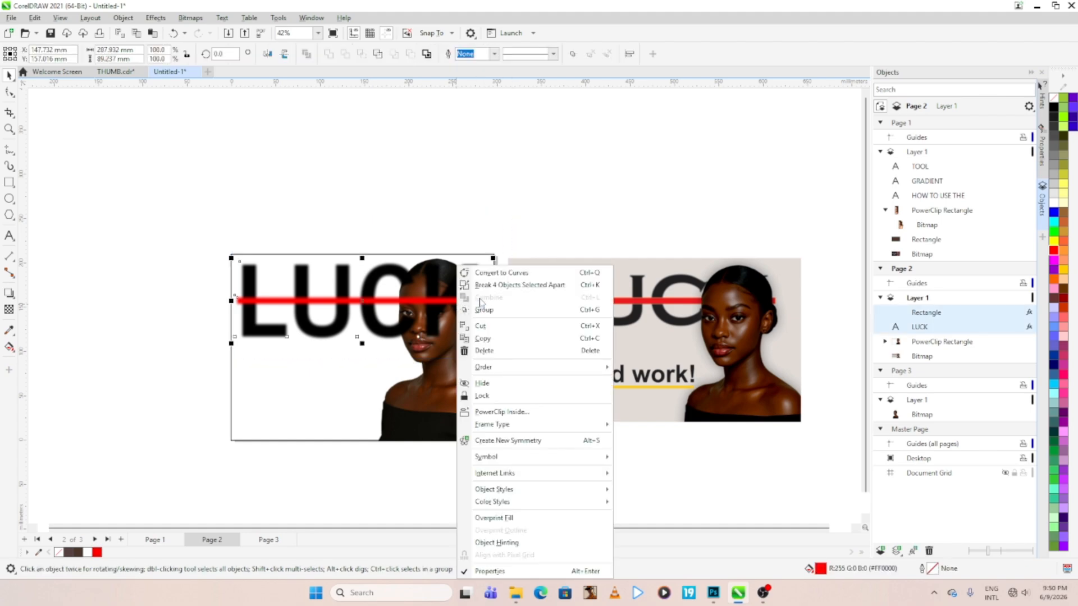
click(487, 415)
click(377, 388)
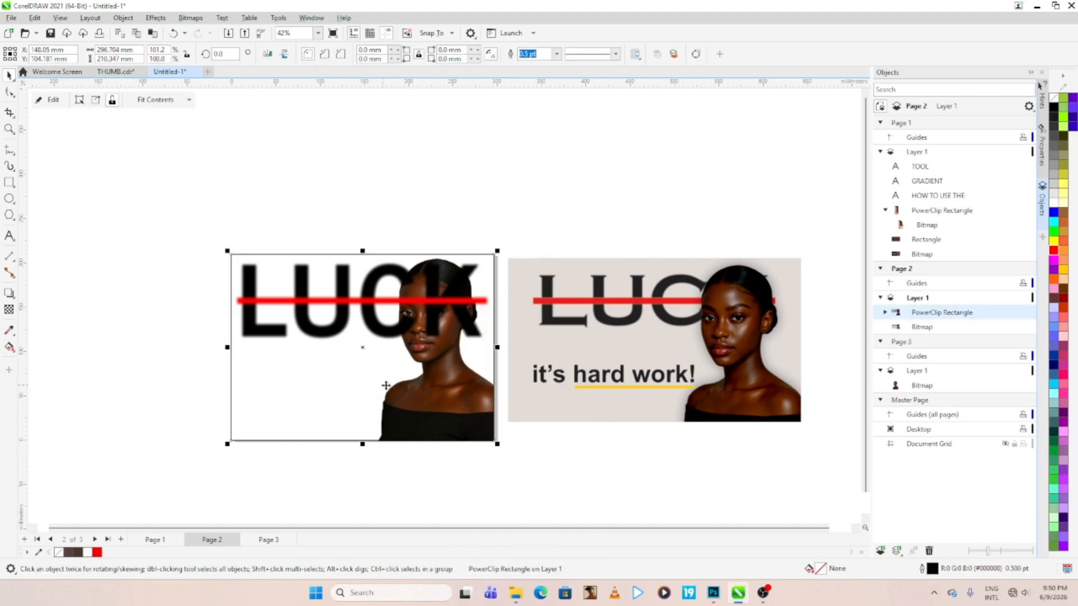
Edit the PowerClip contents to bring the portrait in front of the LUCK text and the red bar
click(884, 313)
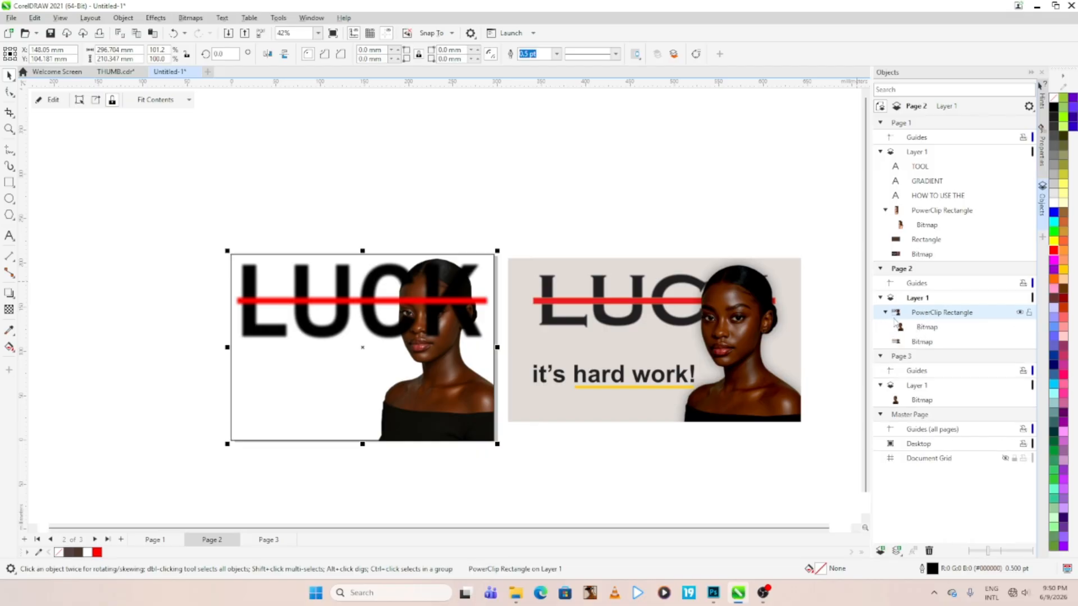
double_click(432, 369)
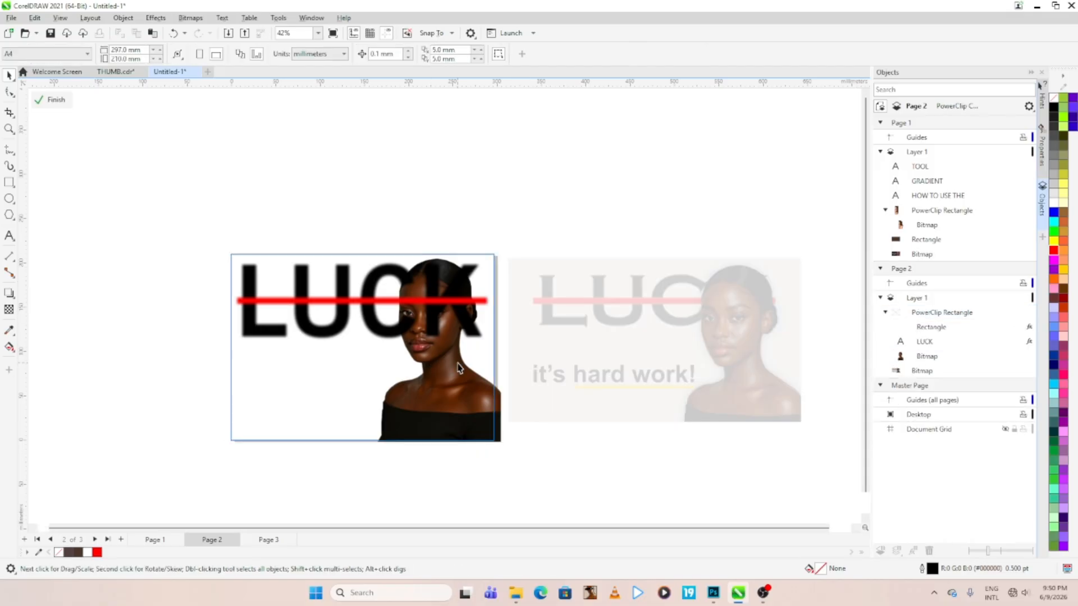
click(456, 362)
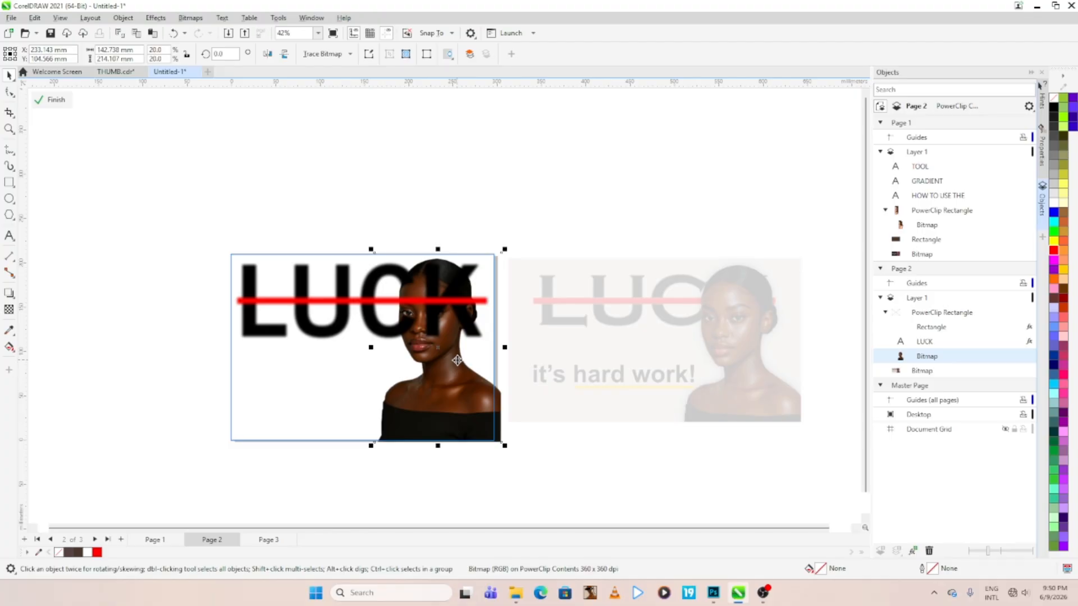
key(ctrl+Page_Up)
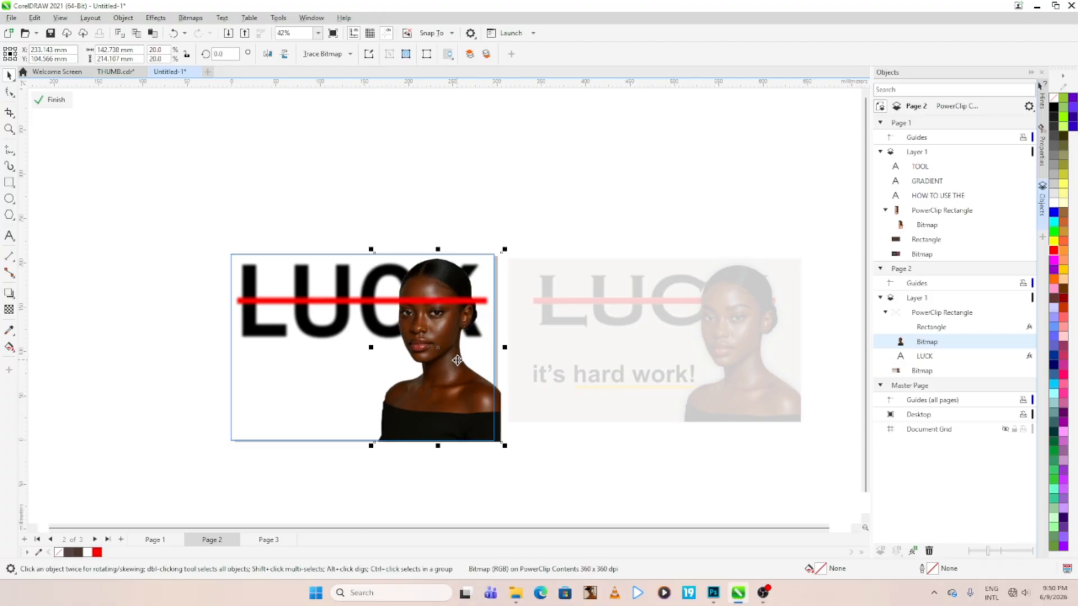
key(ctrl+Page_Up)
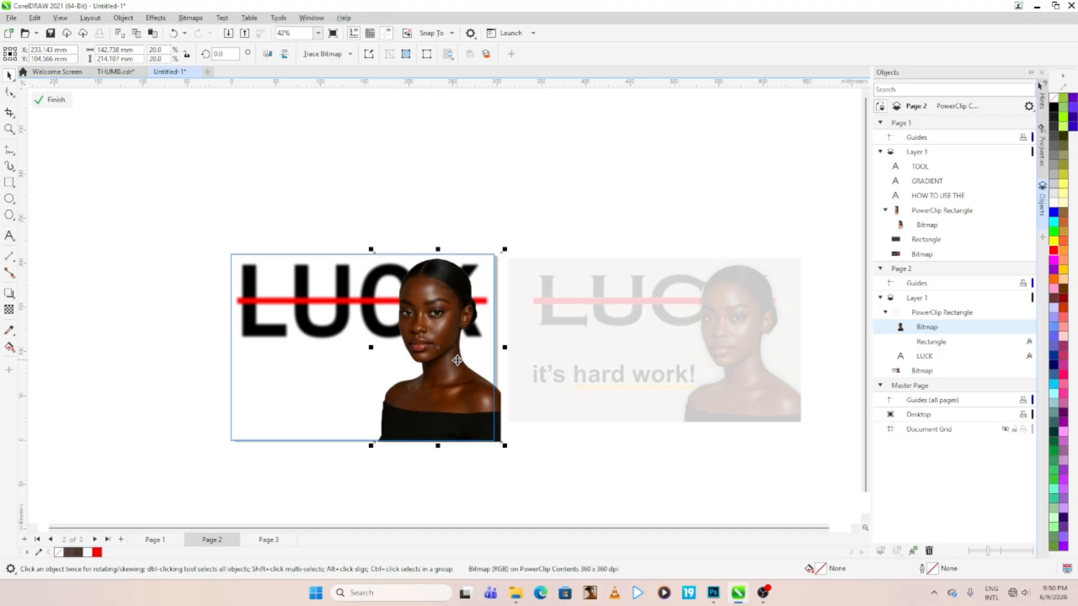
click(56, 100)
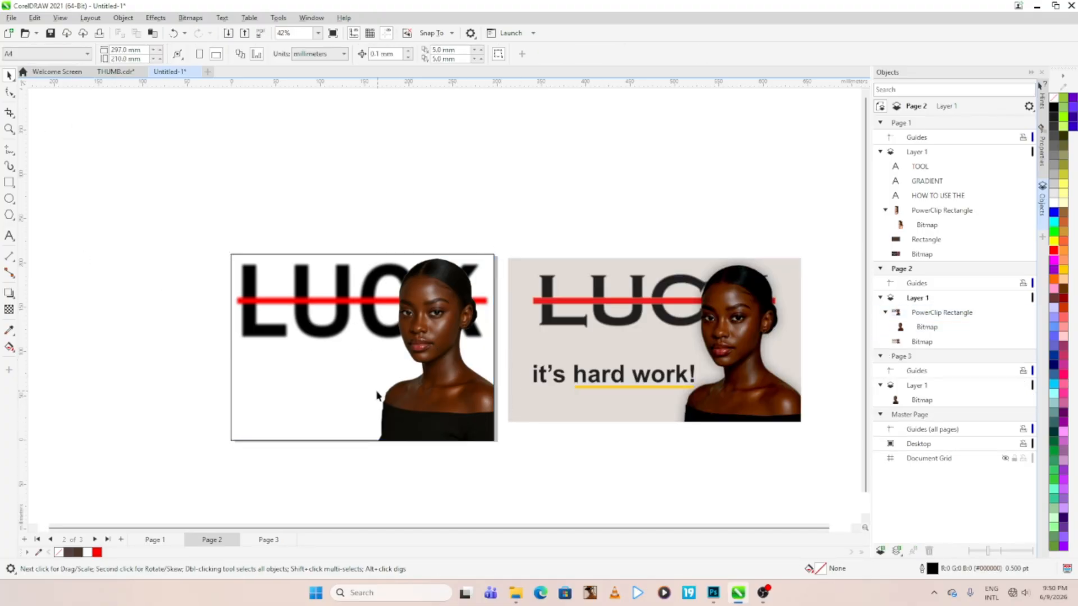
Add the artistic text "it's hard work!" in the empty area above and to the left of the page
click(10, 236)
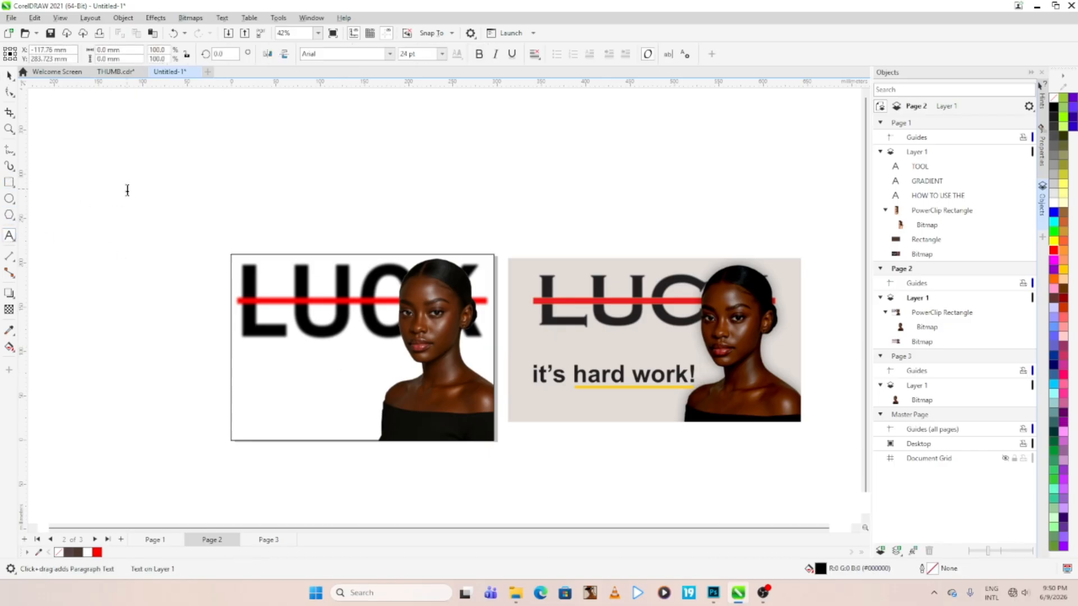
click(127, 189)
key(BackSpace)
key(BackSpace)
key(BackSpace)
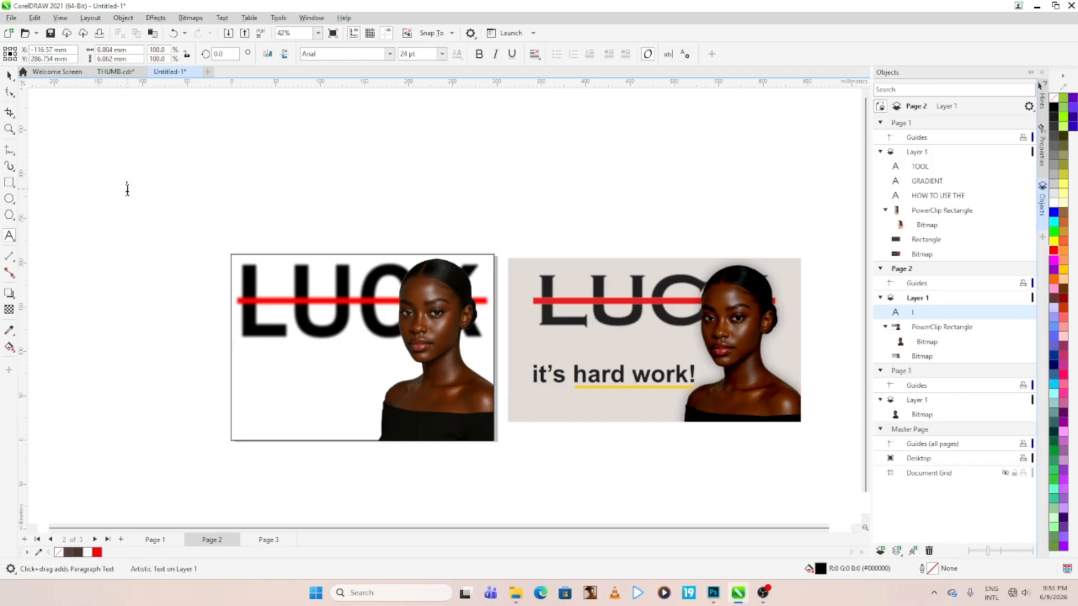
text(it's hard work!)
key(ctrl+space)
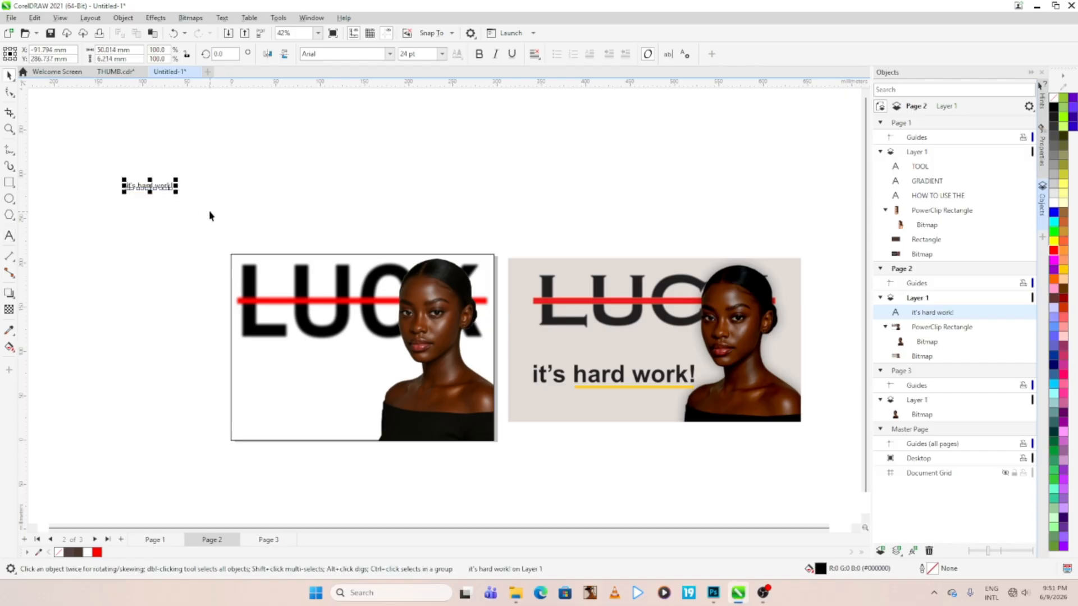
Scale the "it's hard work!" text proportionally to about 149 mm wide and place it below LUCK, beside the portrait's shoulder
drag(175, 192, 278, 248)
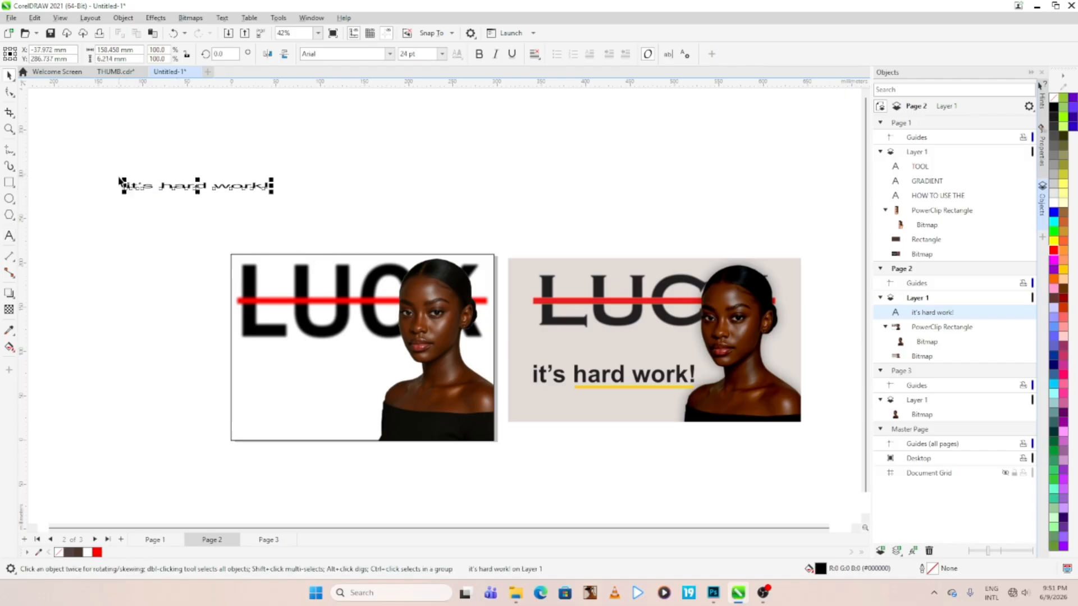
key(ctrl+z)
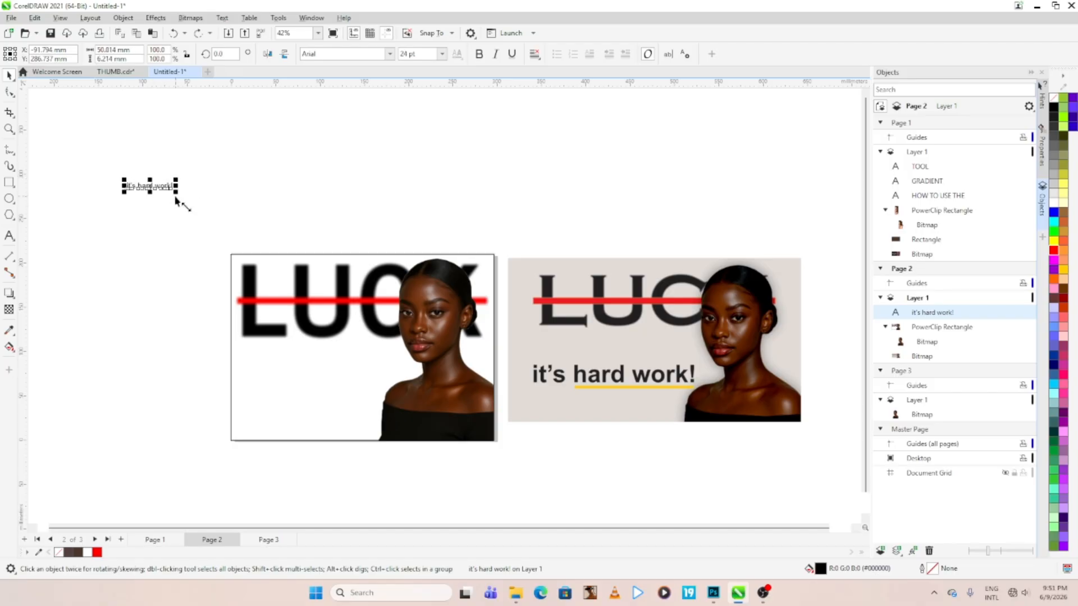
drag(175, 193, 341, 294)
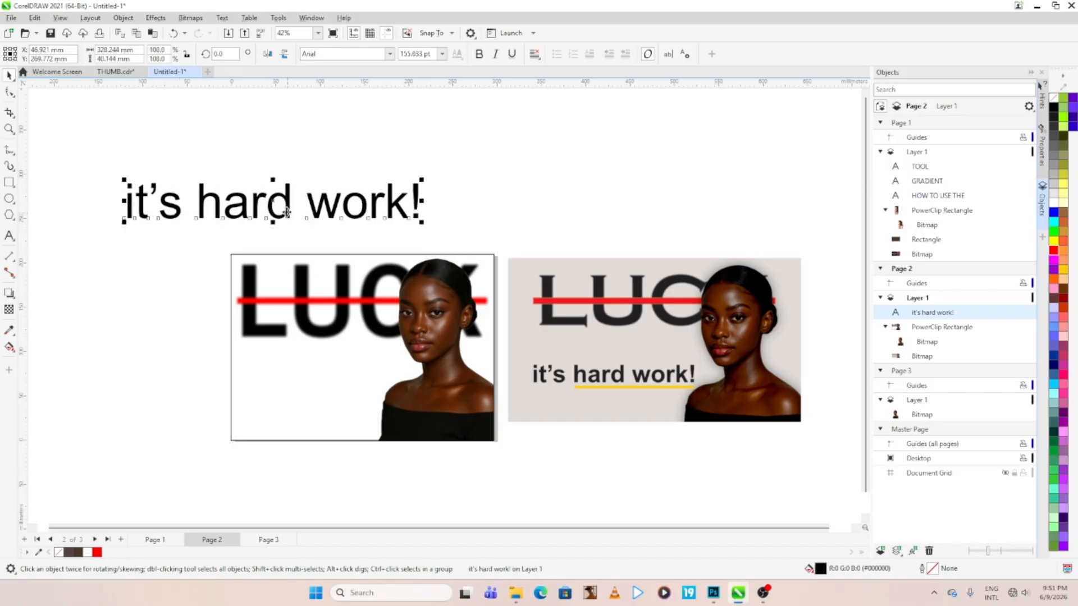
drag(284, 202, 302, 369)
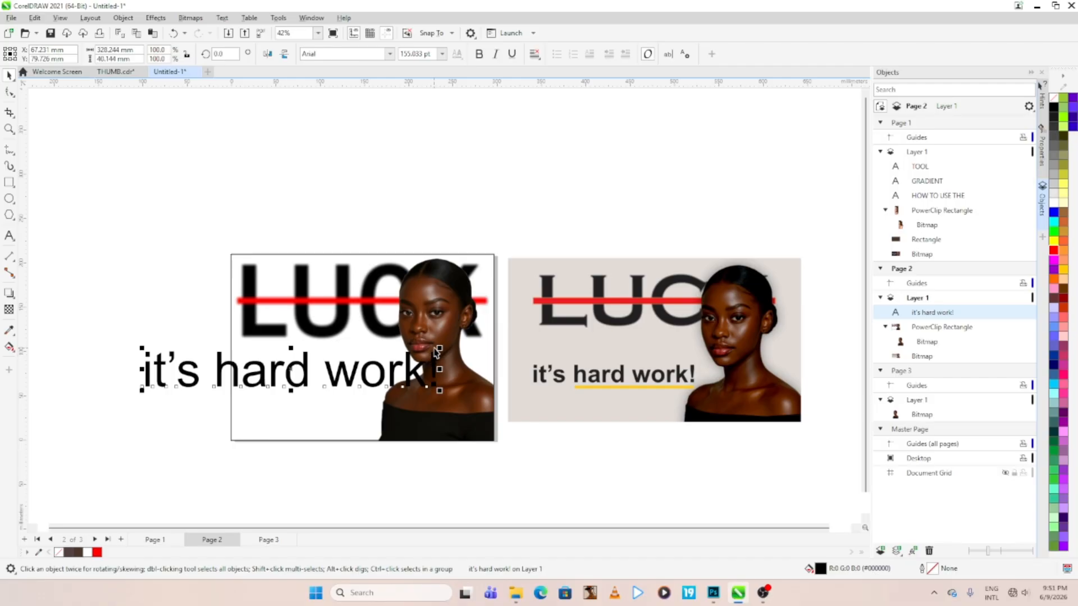
drag(440, 348, 280, 369)
drag(210, 383, 315, 400)
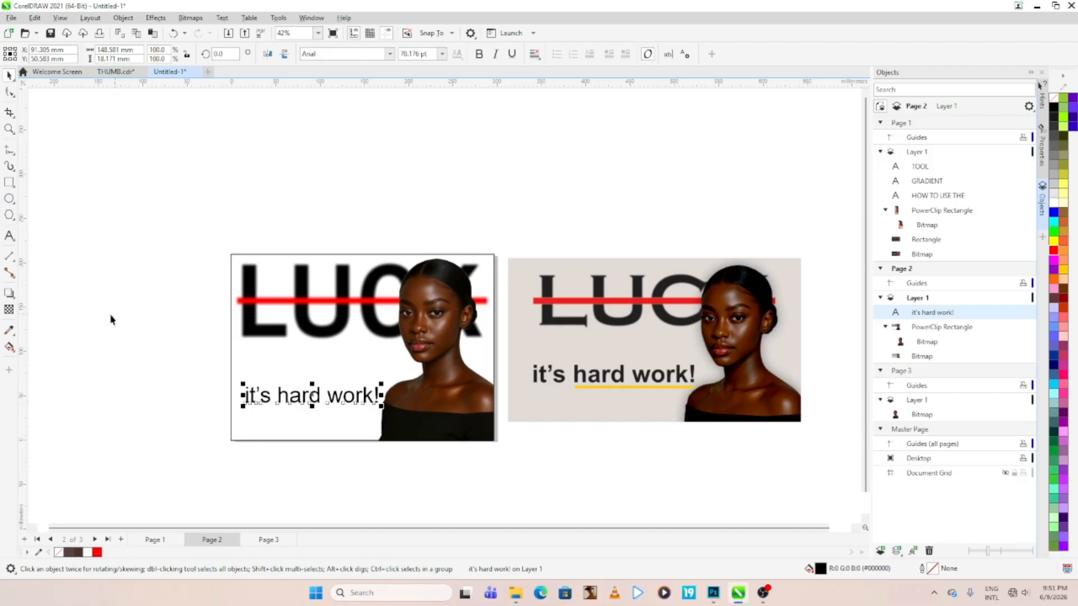
Draw a thin underline rectangle about 111 mm wide and 3.5 mm high beneath the words "hard work!"
click(9, 183)
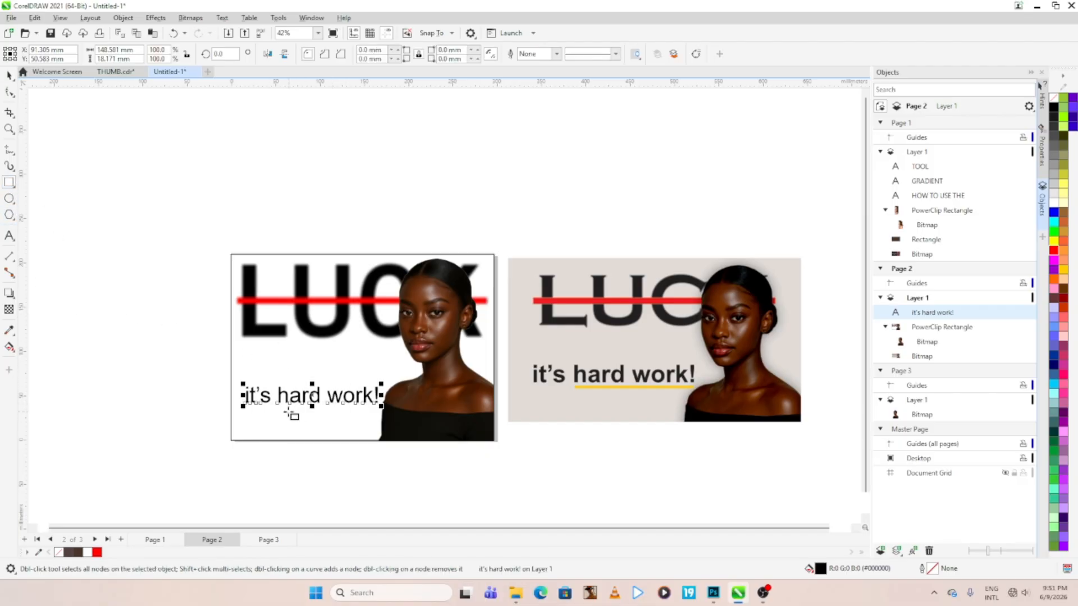
drag(280, 409, 376, 414)
scroll(359, 416, up, 1)
scroll(359, 417, up, 4)
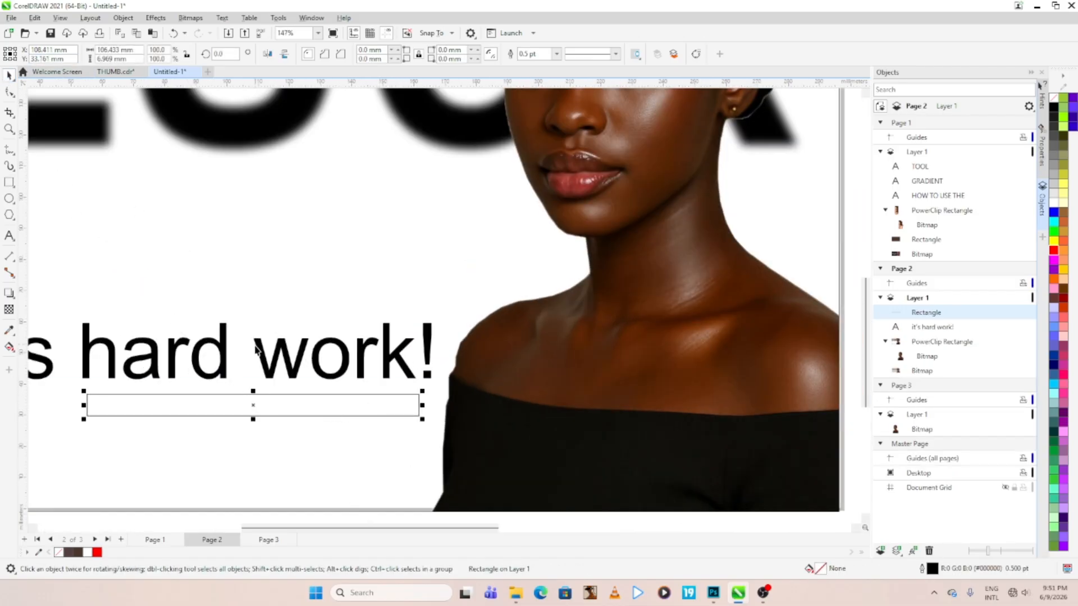
drag(253, 405, 250, 393)
drag(427, 403, 436, 402)
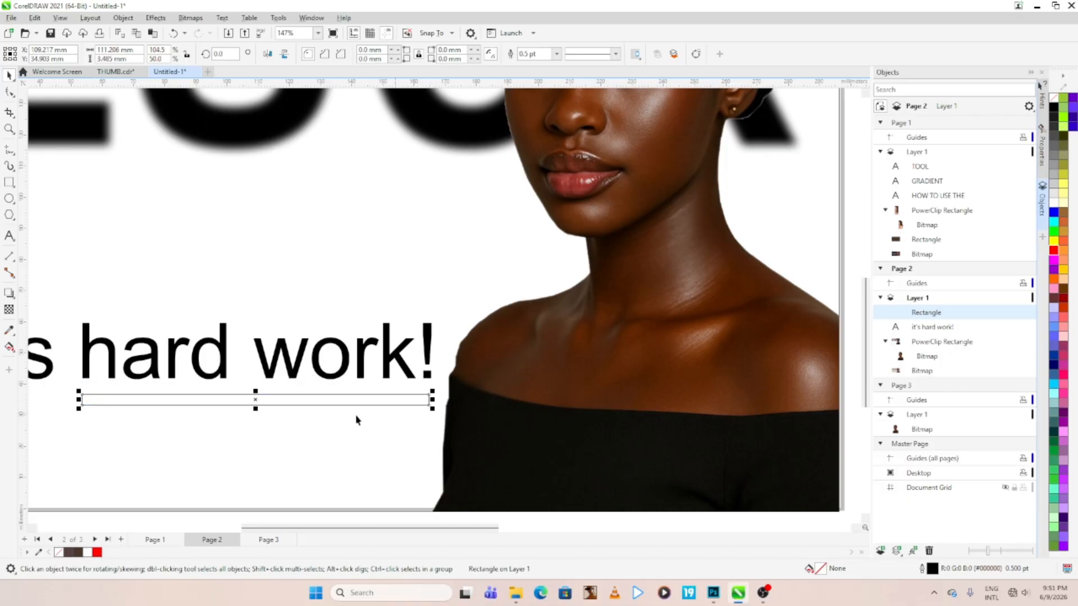
Fill the underline rectangle with yellow and remove its outline
click(1055, 243)
right_click(58, 555)
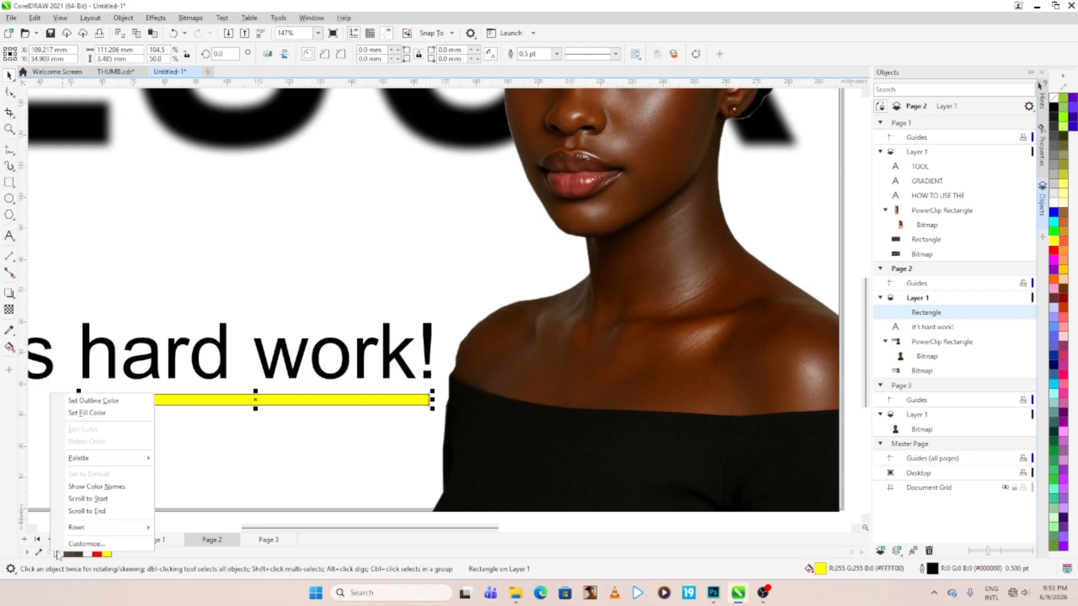
click(94, 400)
scroll(260, 414, down, 1)
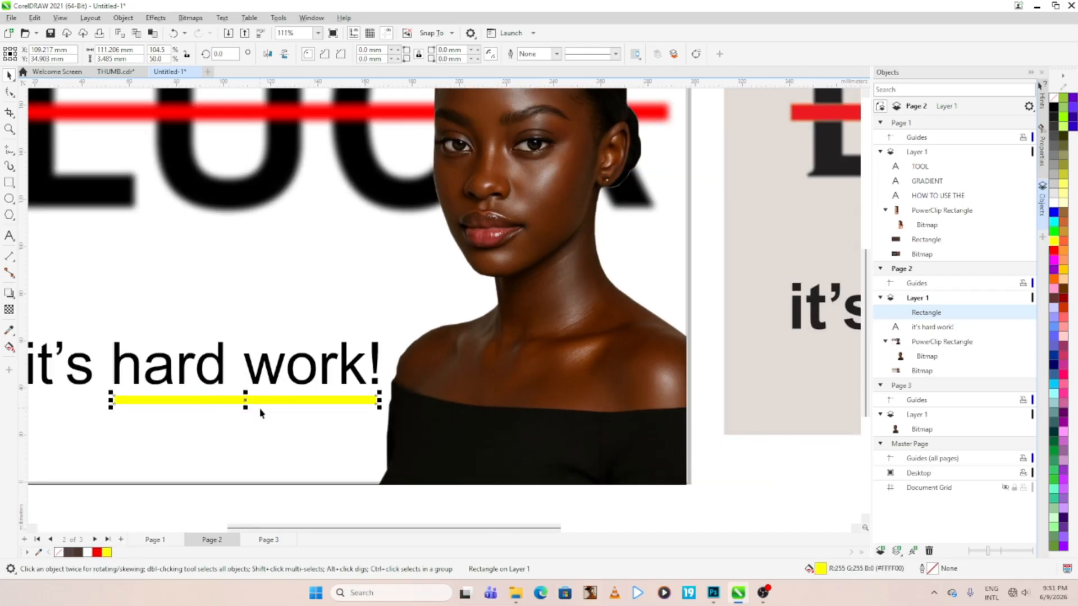
scroll(253, 415, down, 3)
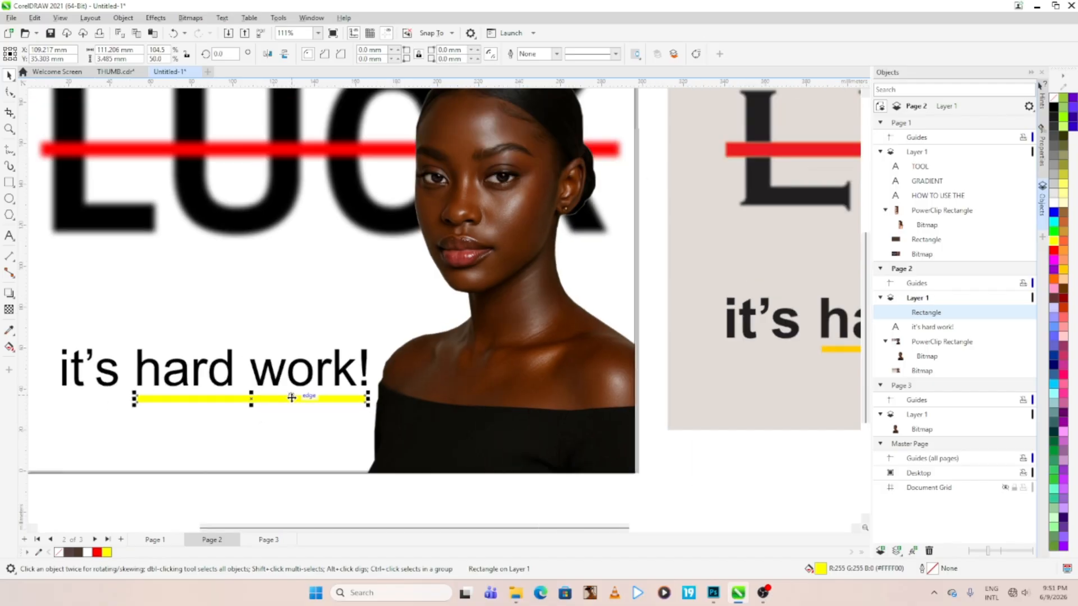
click(481, 451)
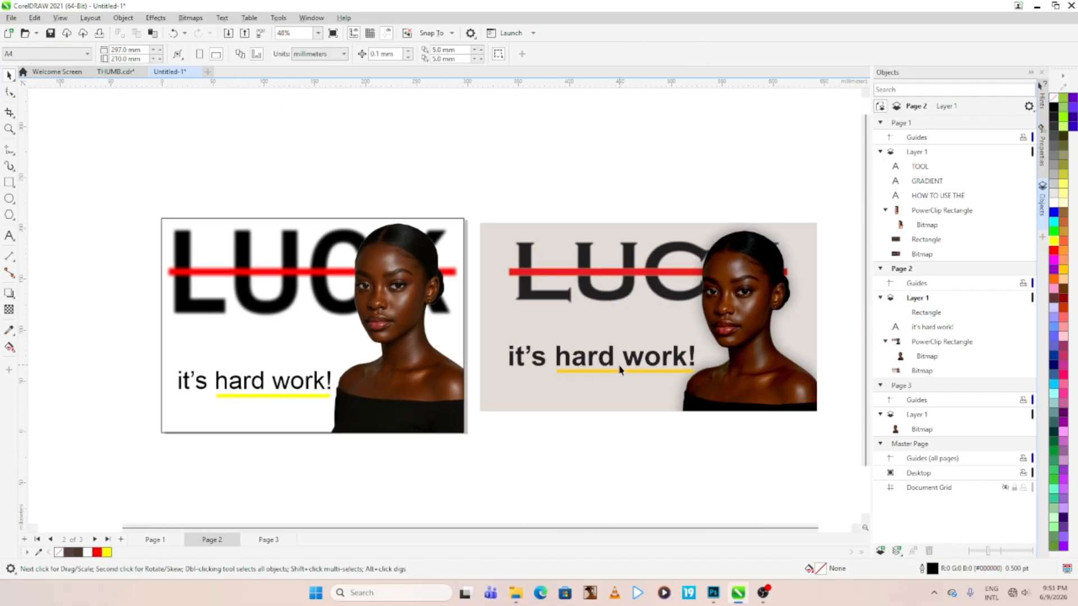
Fill the PowerClip page rectangle with light grey as the thumbnail background
click(209, 286)
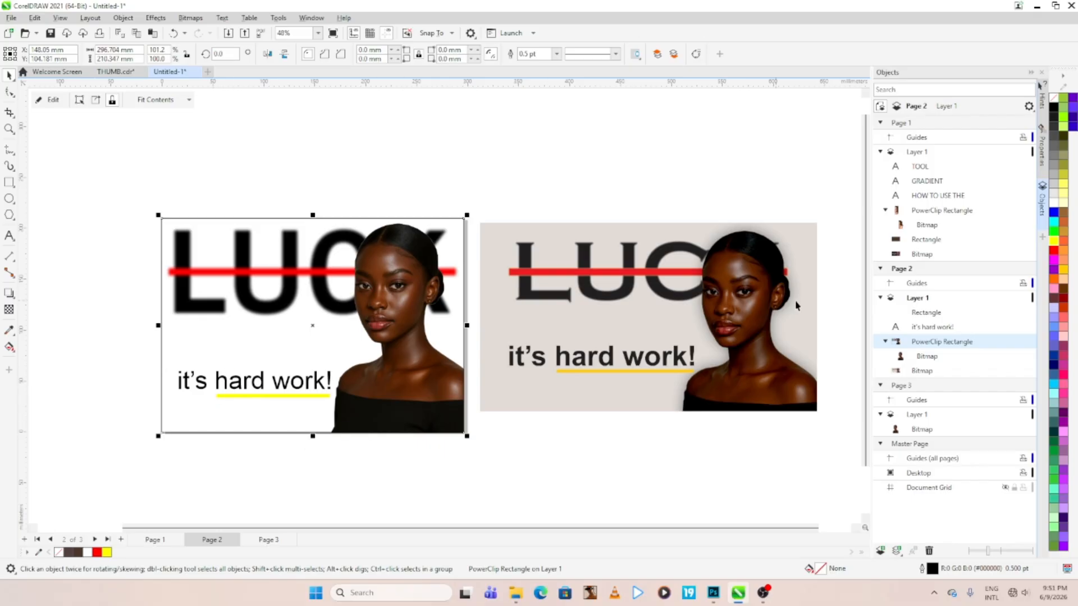
click(1053, 195)
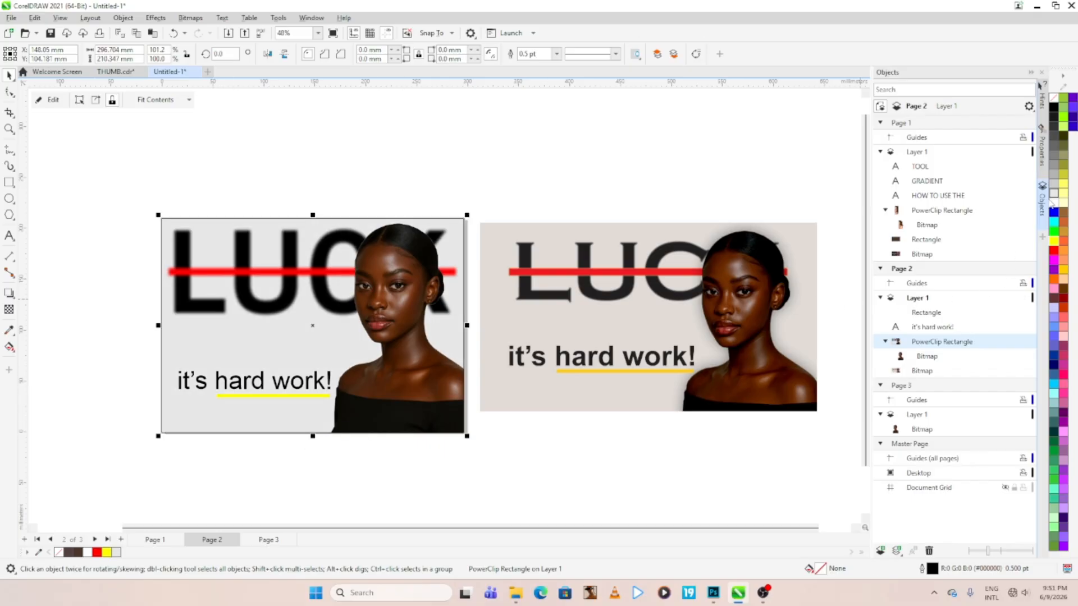
click(553, 476)
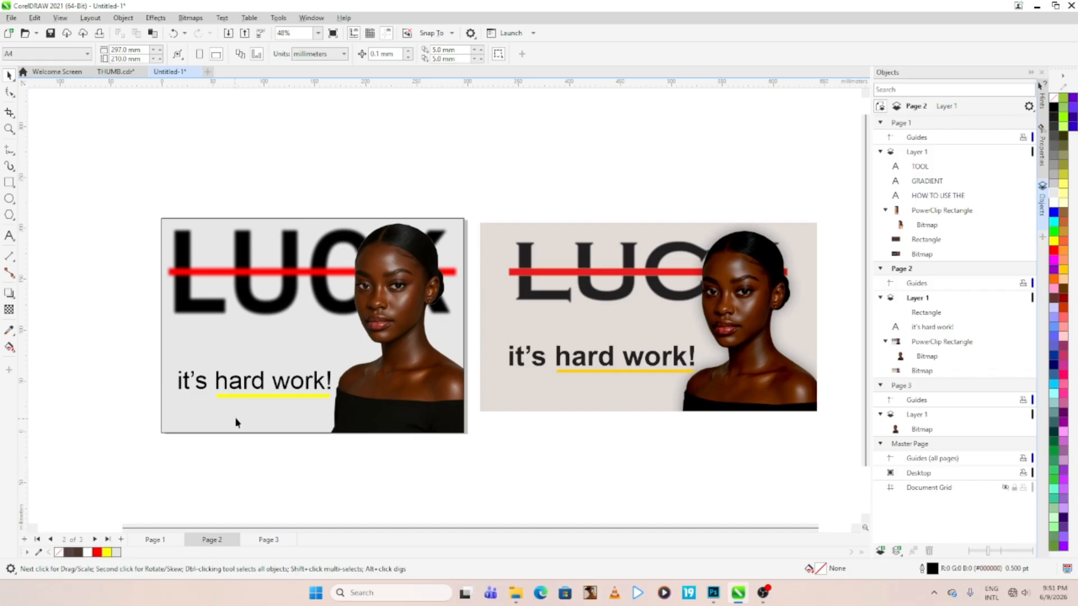
Change the fill of the underline beneath "hard work!" to golden yellow (#FFCC00)
click(262, 396)
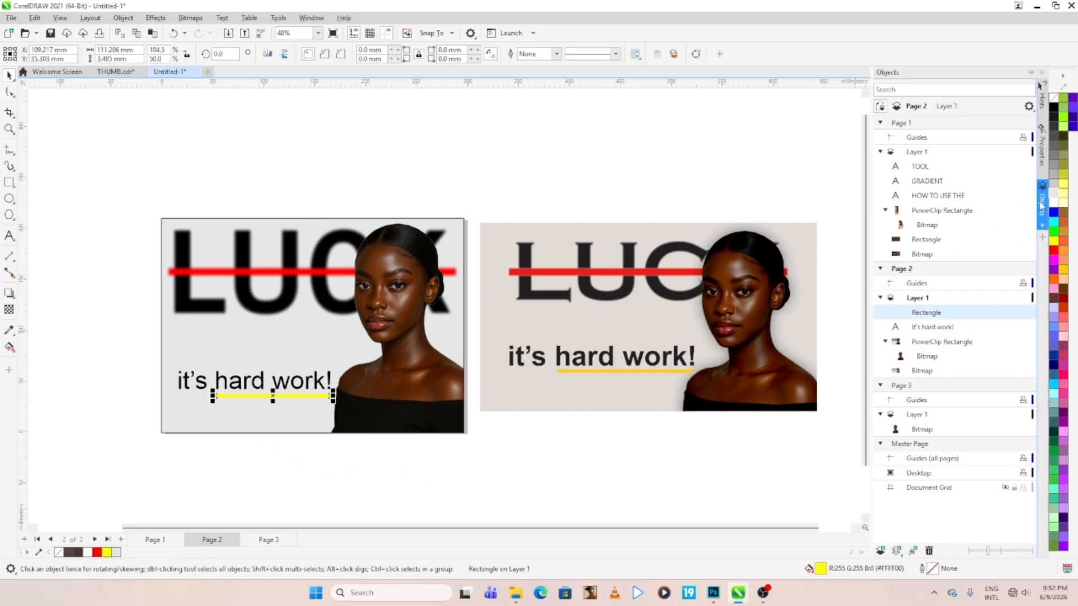
click(1062, 274)
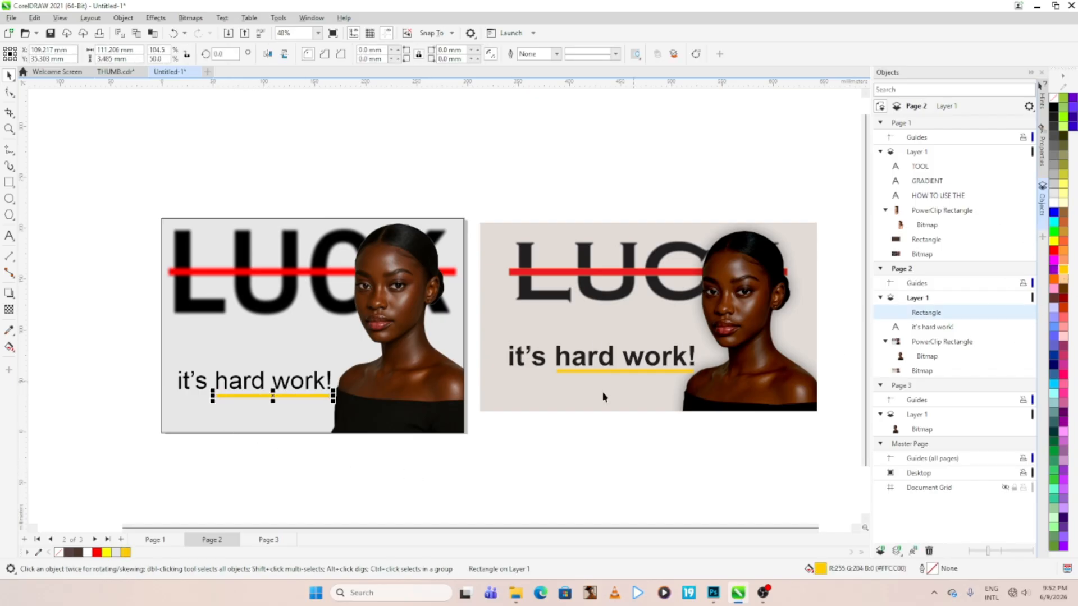
click(510, 498)
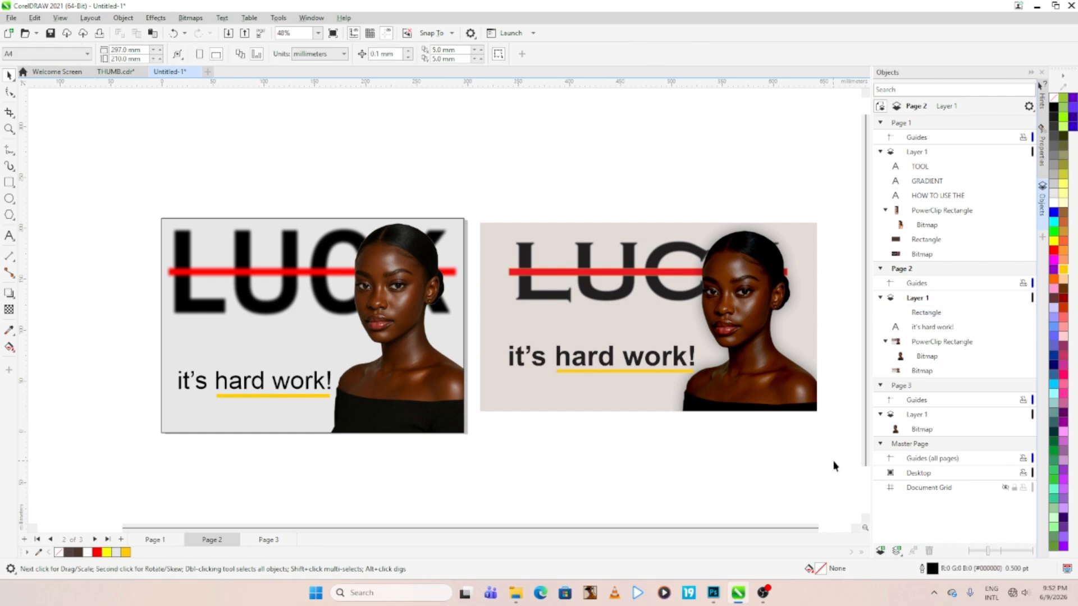
Show a full-screen preview of the finished LUCK thumbnail to compare it with the reference design beside it
scroll(328, 334, up, 3)
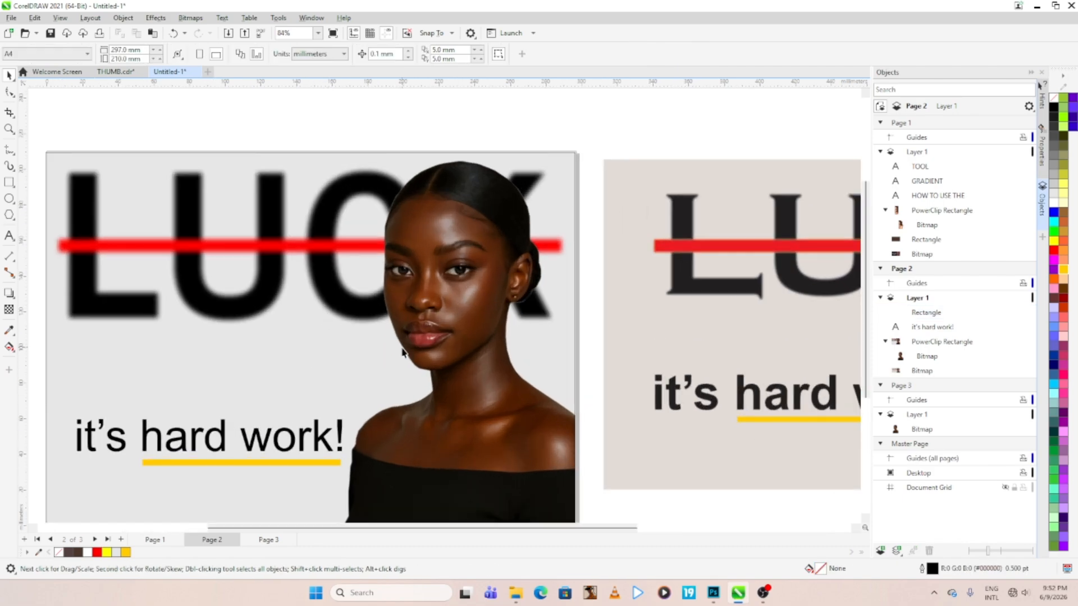
scroll(401, 352, down, 1)
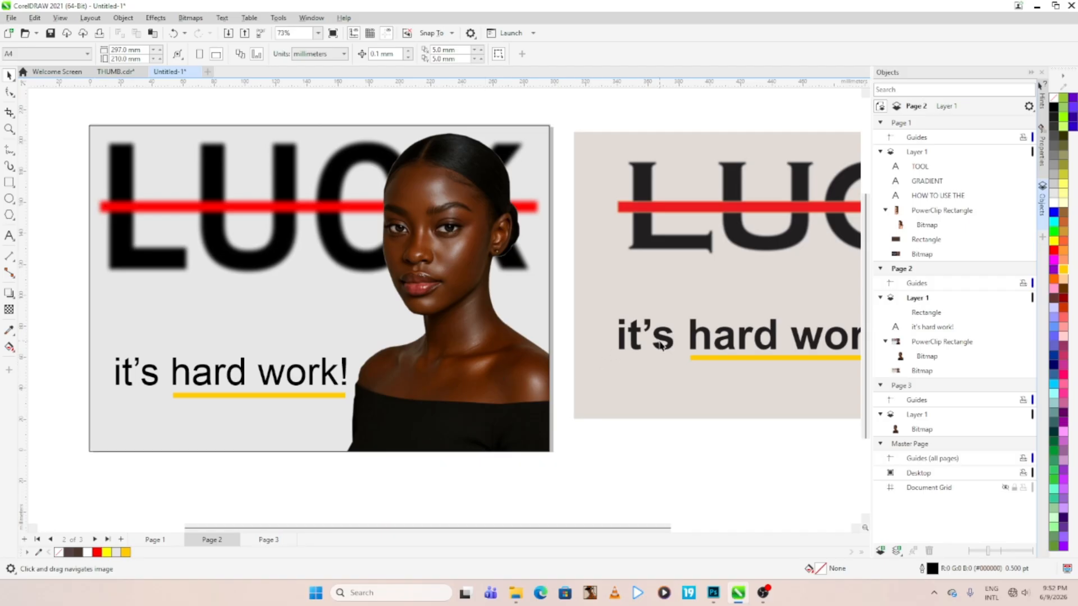
scroll(432, 297, up, 1)
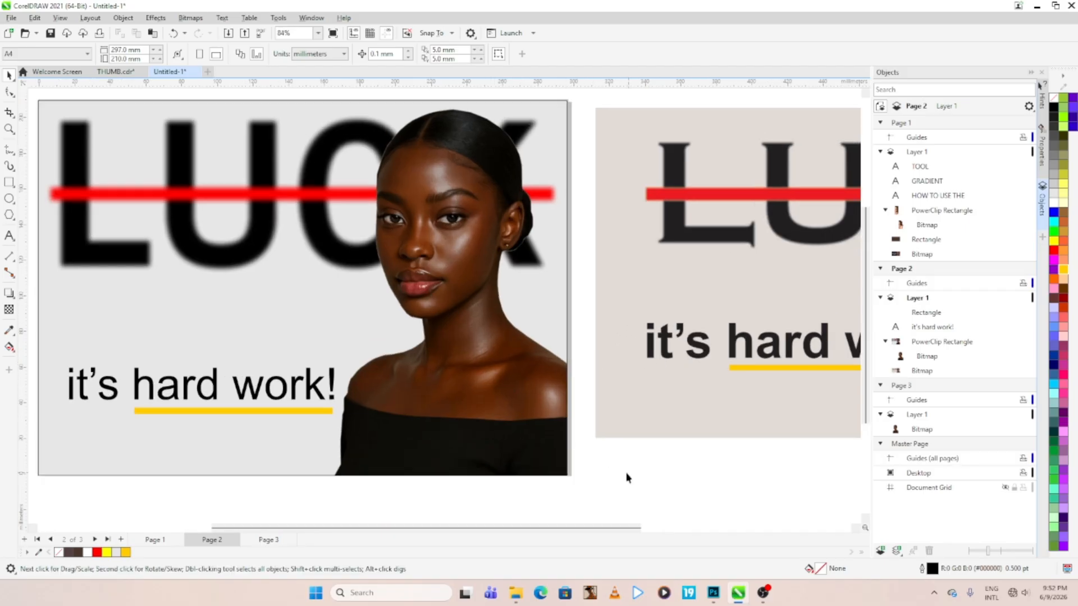
right_click(590, 481)
click(622, 355)
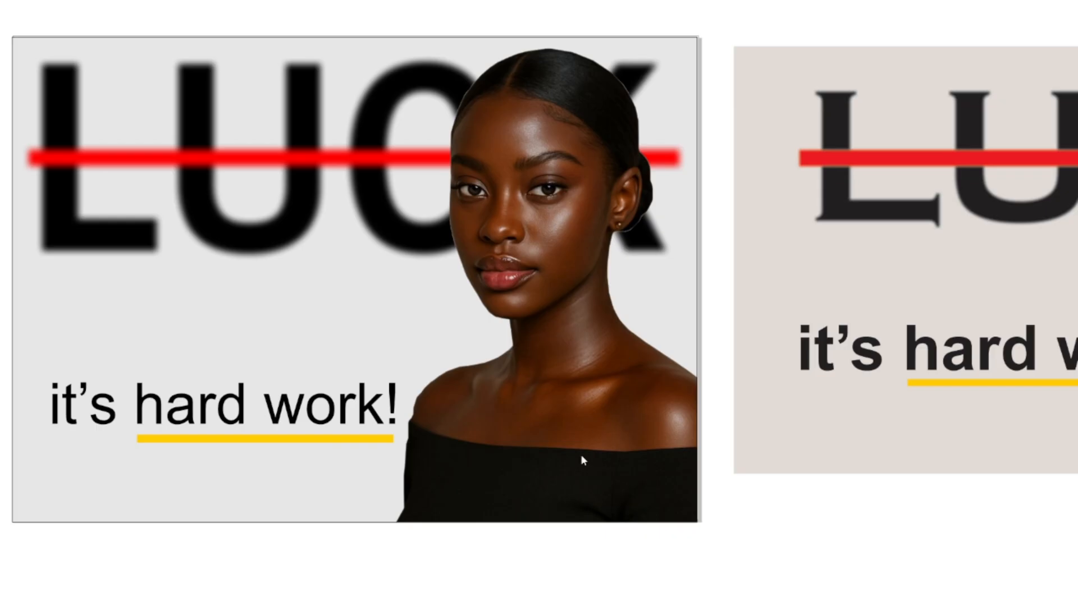